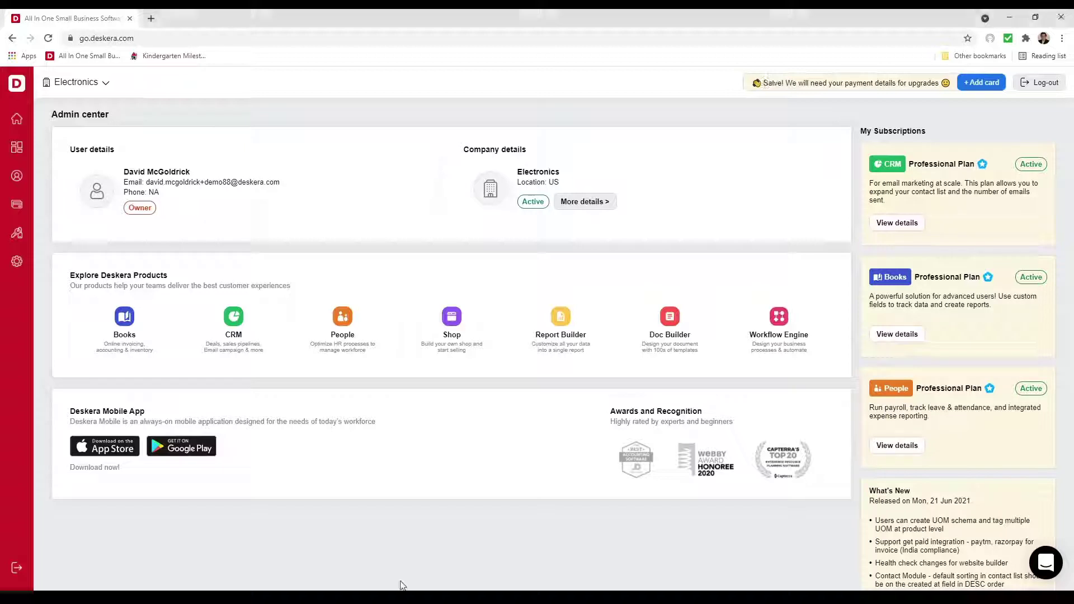
Open Books and view the Price List page, checking the Oct Price List's status and actions
left_click(133, 318)
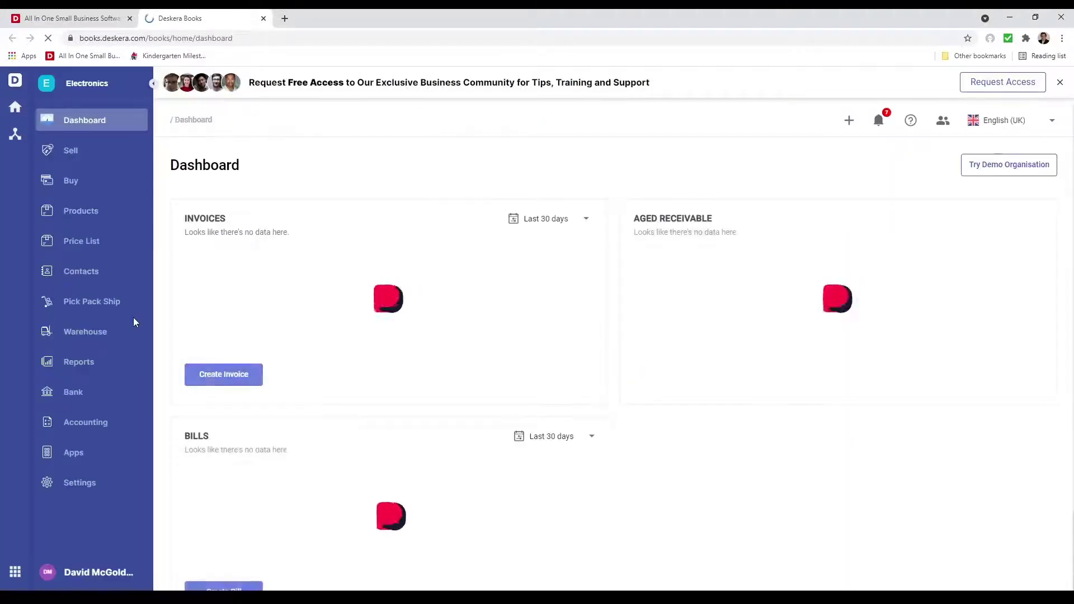
left_click(92, 249)
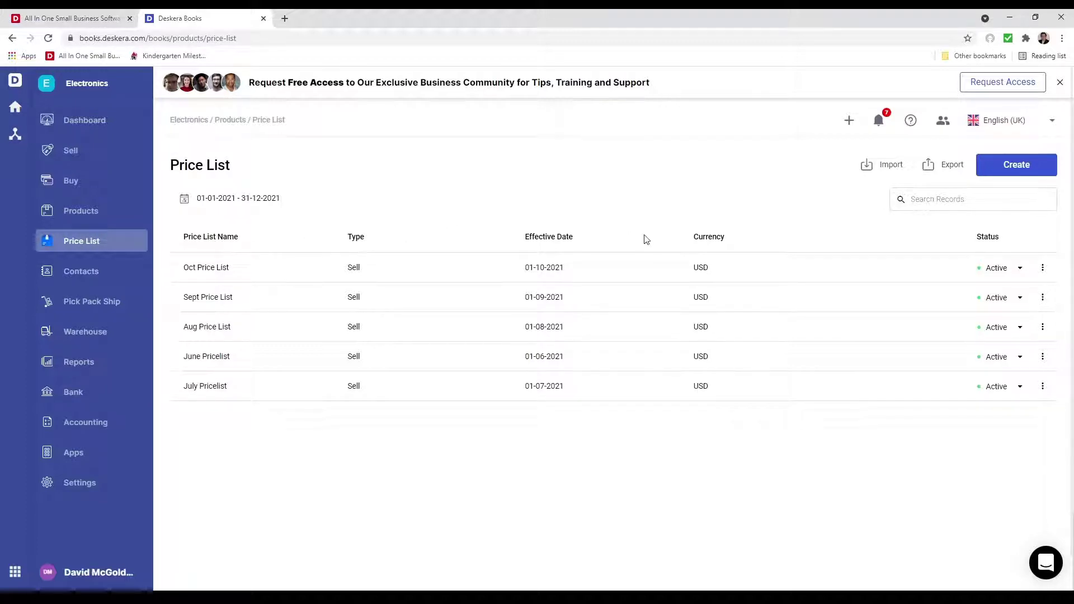
left_click(1013, 268)
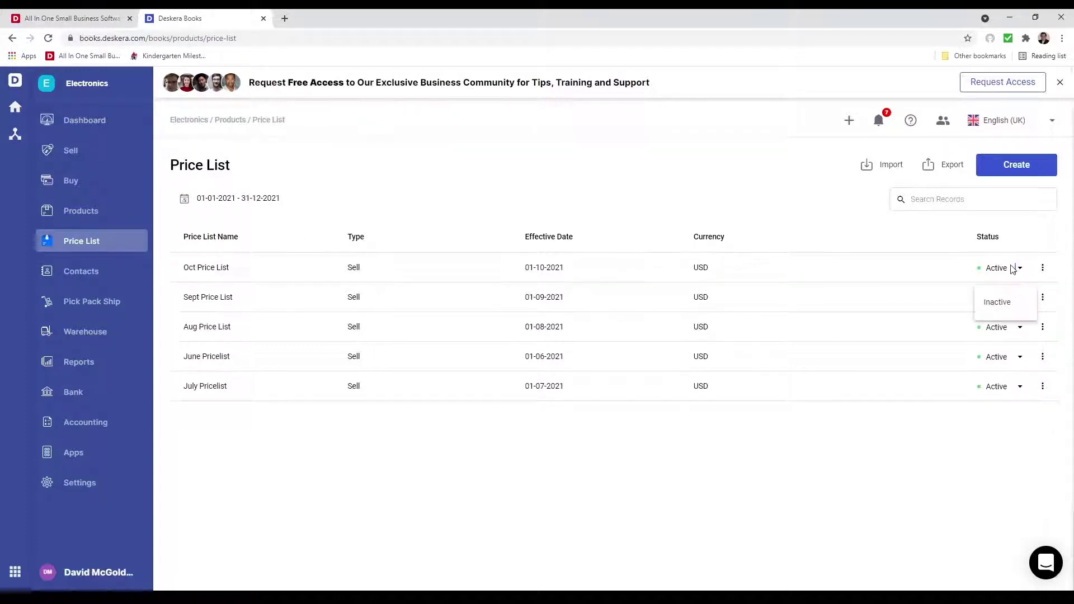
left_click(1041, 275)
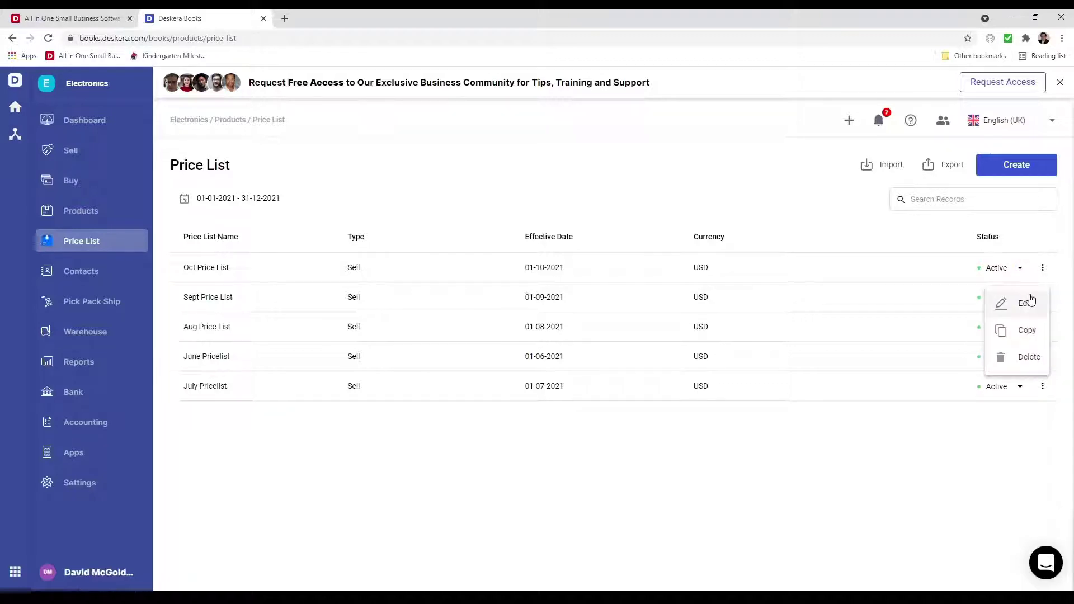
left_click(895, 376)
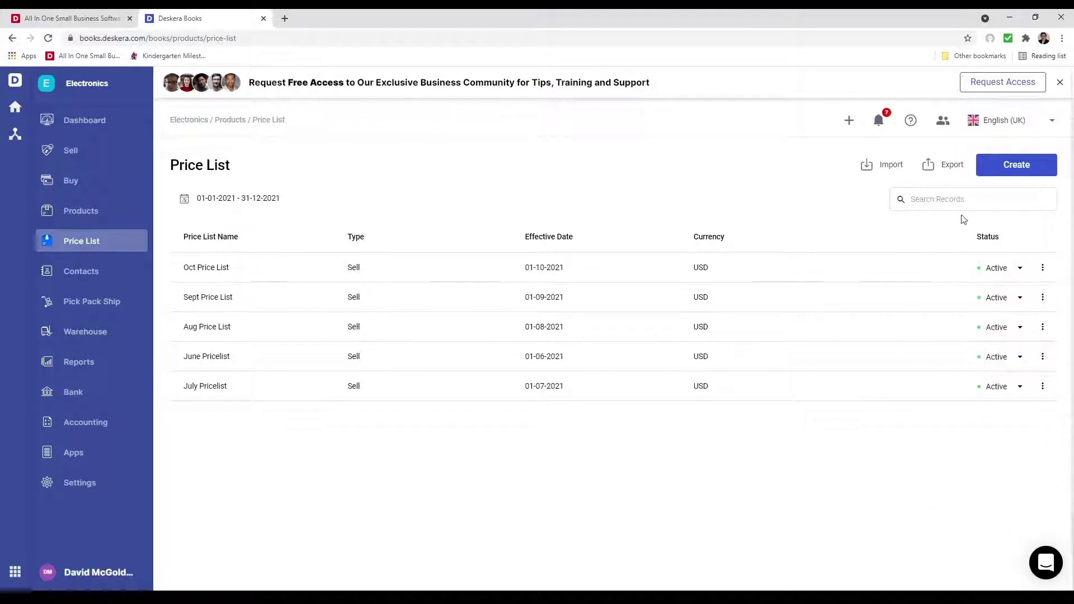
Create a new price list named Jan Price List of type Sell in USD
left_click(1025, 175)
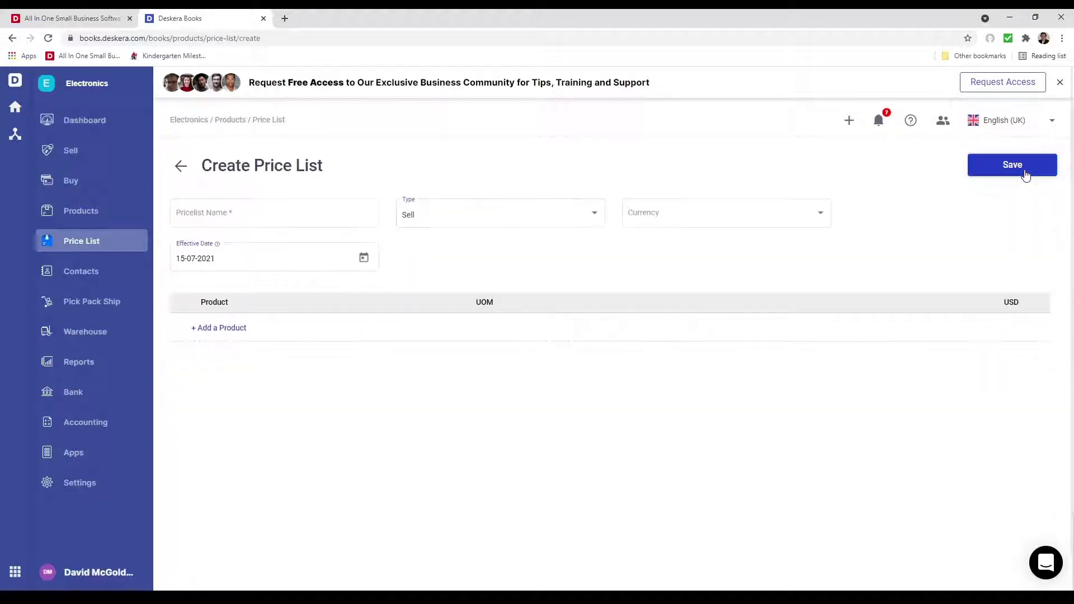
left_click(234, 212)
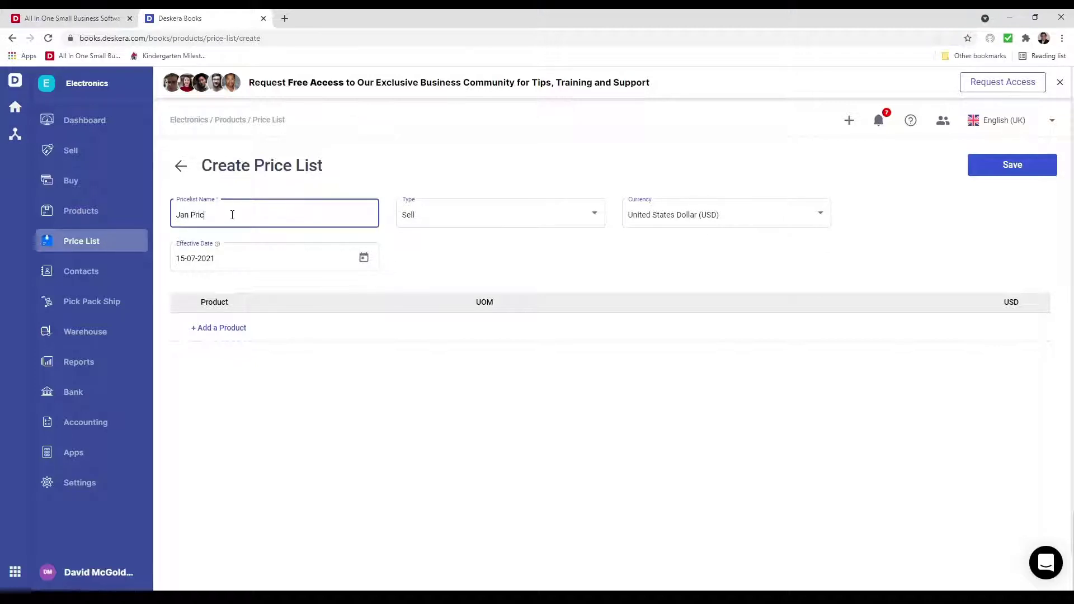
left_click(491, 213)
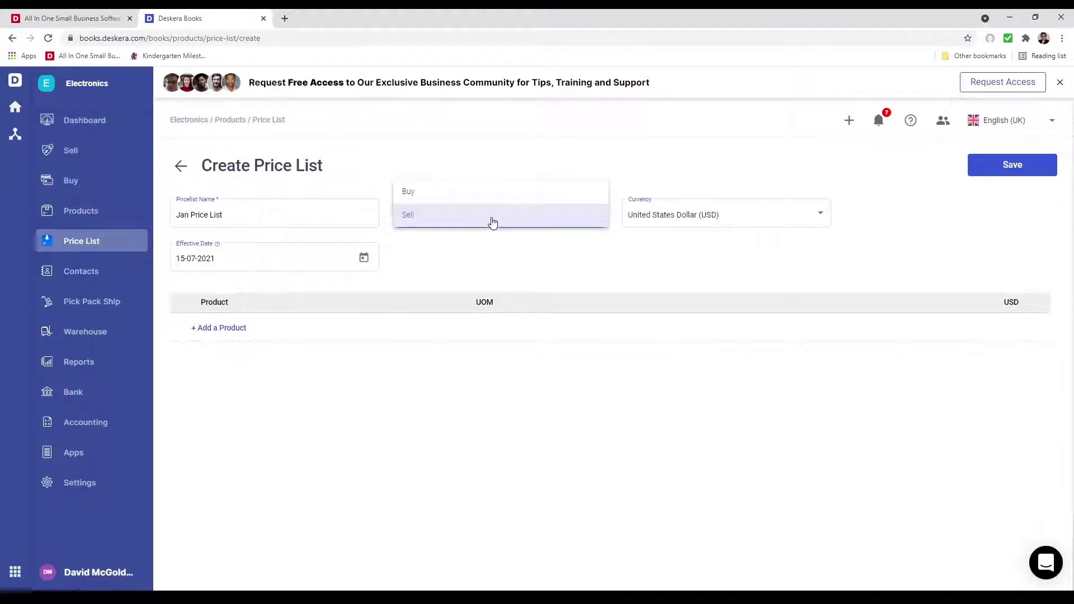
left_click(491, 216)
left_click(719, 217)
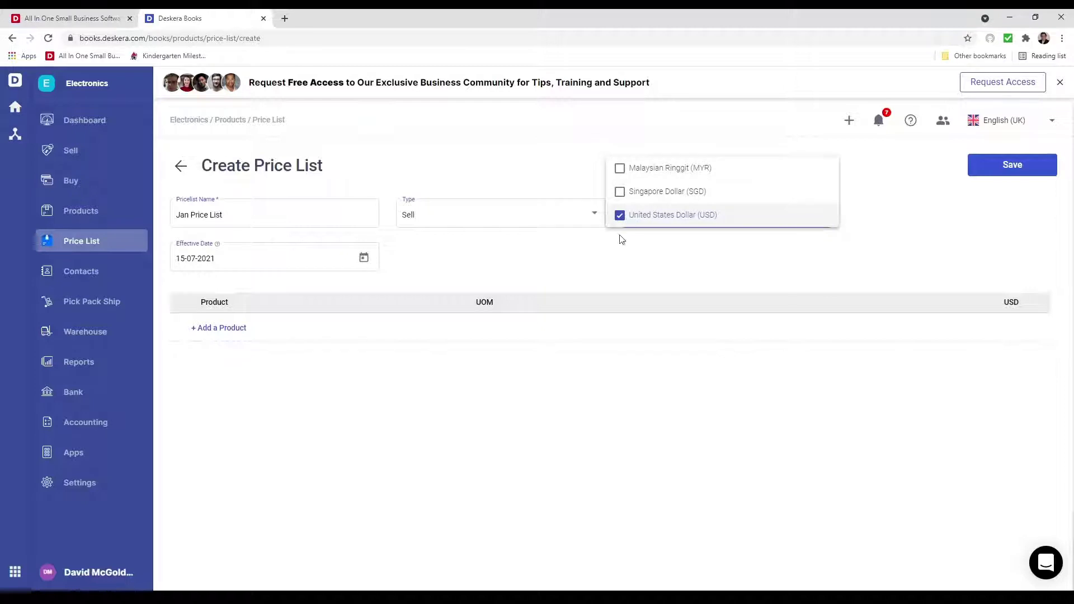
left_click(607, 259)
Set the effective date to 01-01-2021
left_click(364, 261)
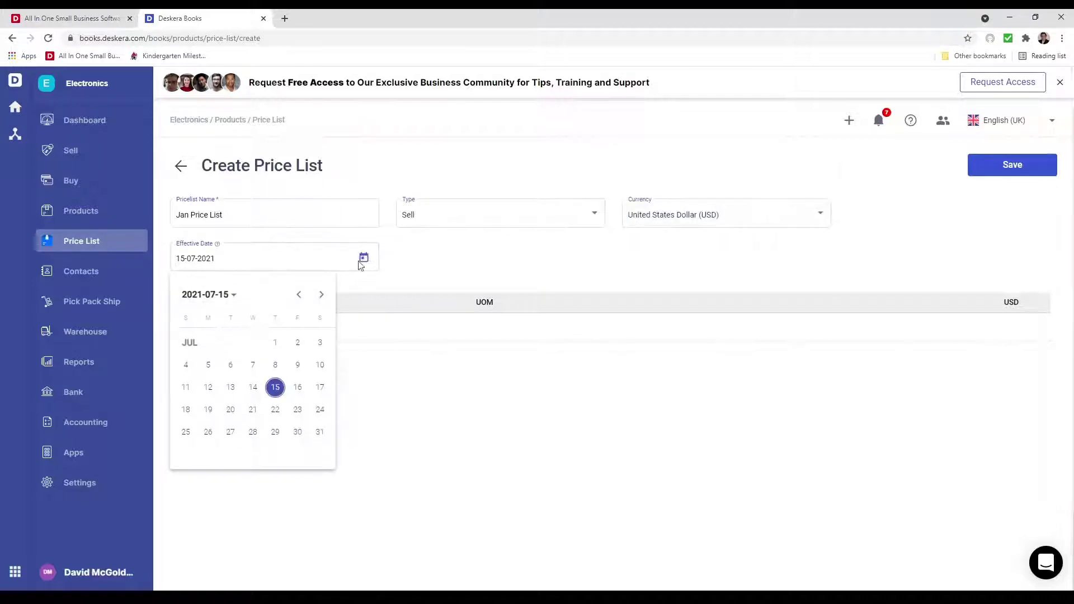
left_click(302, 297)
left_click(302, 298)
left_click(303, 298)
left_click(303, 298)
left_click(303, 298)
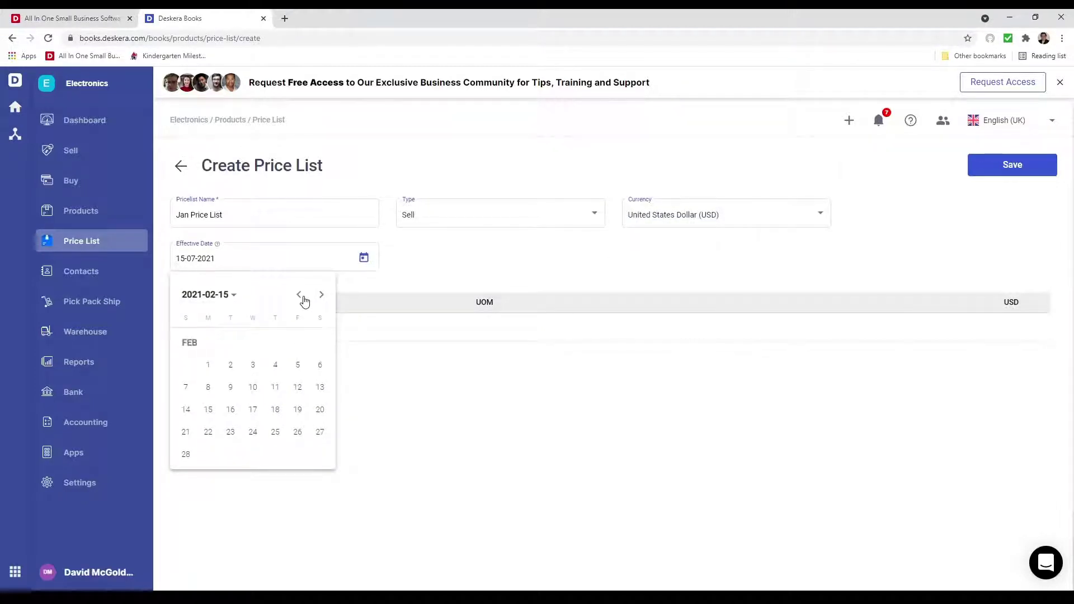
left_click(302, 298)
left_click(297, 343)
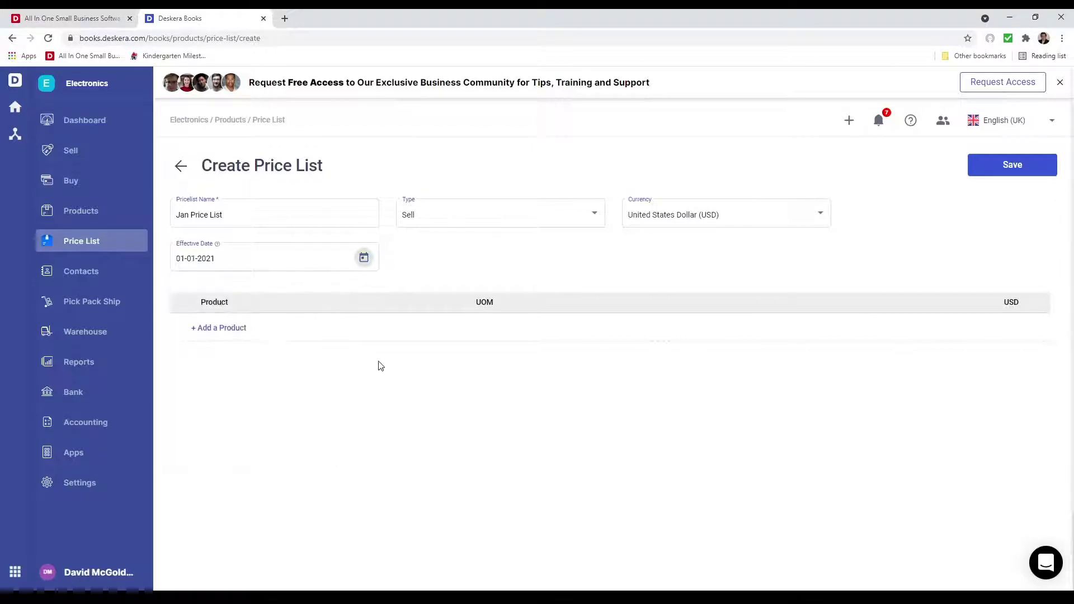
Add Desktop Computer and Monitor as product rows in the Jan Price List
left_click(233, 328)
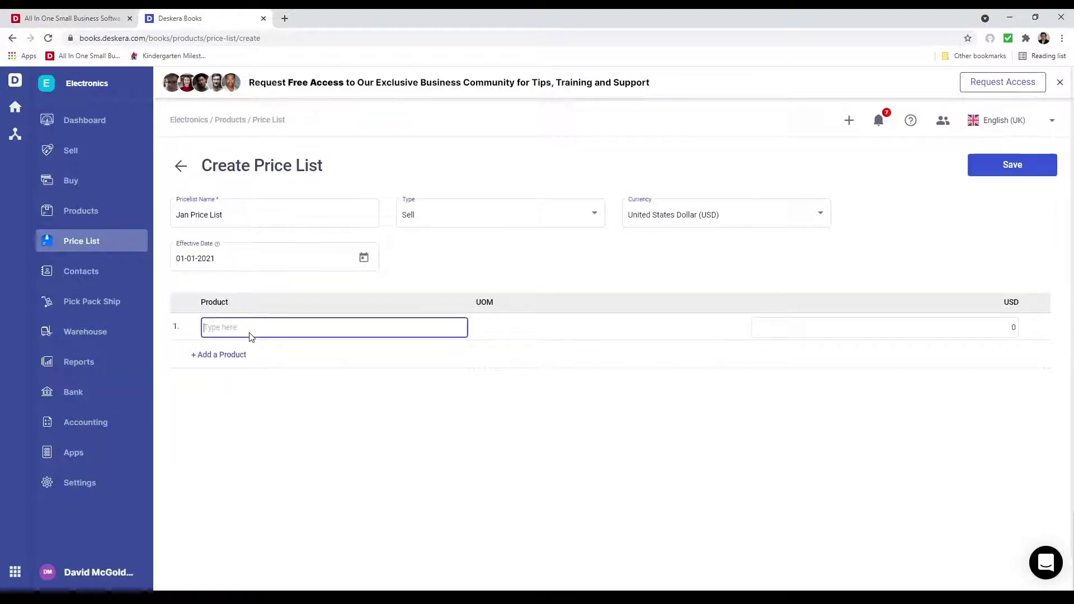
type("Des")
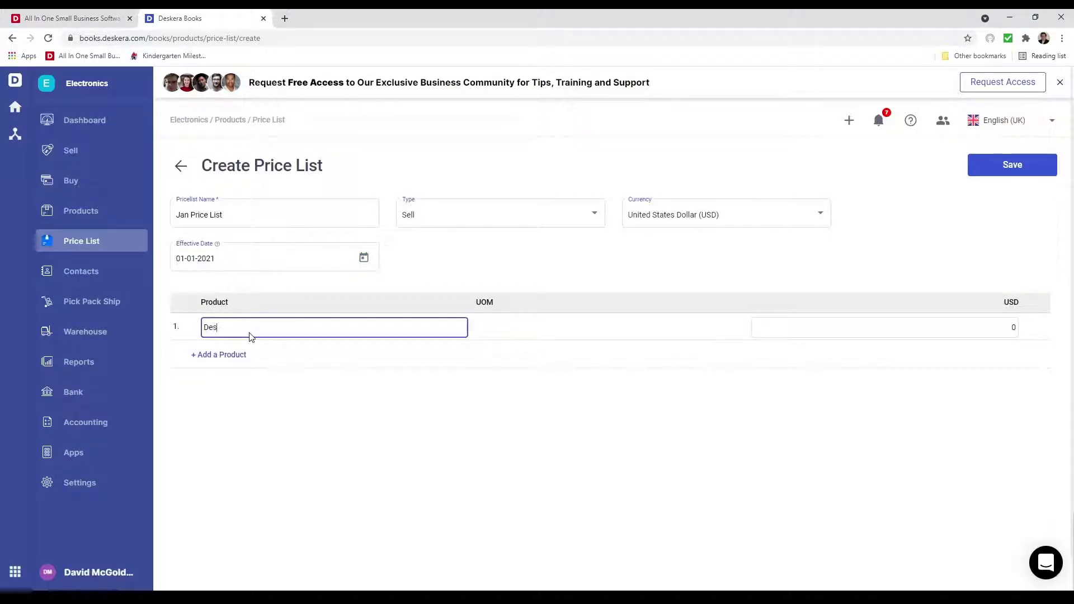
type("k")
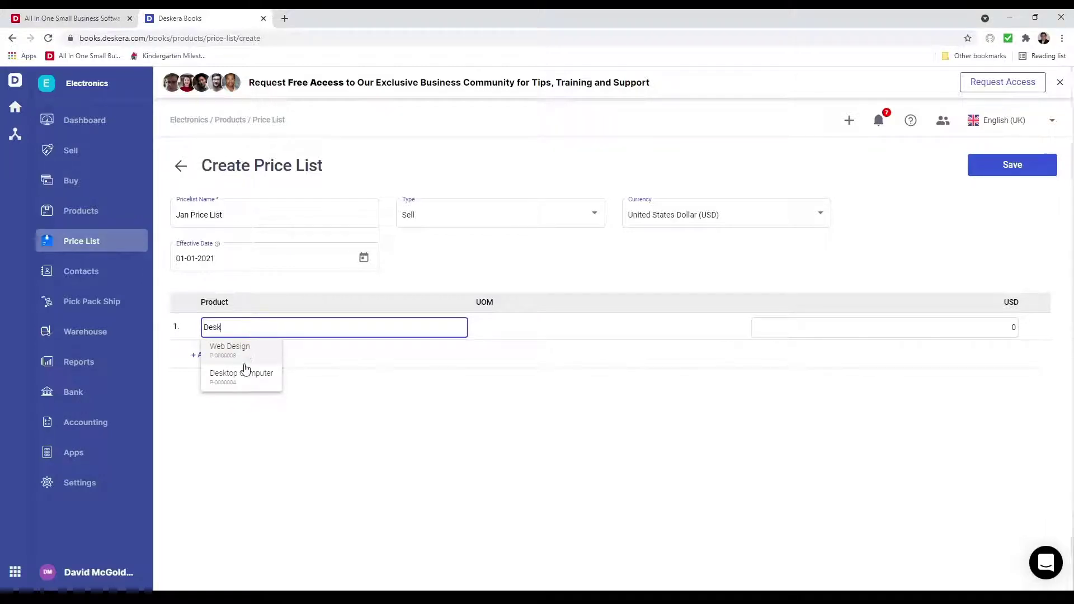
left_click(242, 351)
left_click(207, 356)
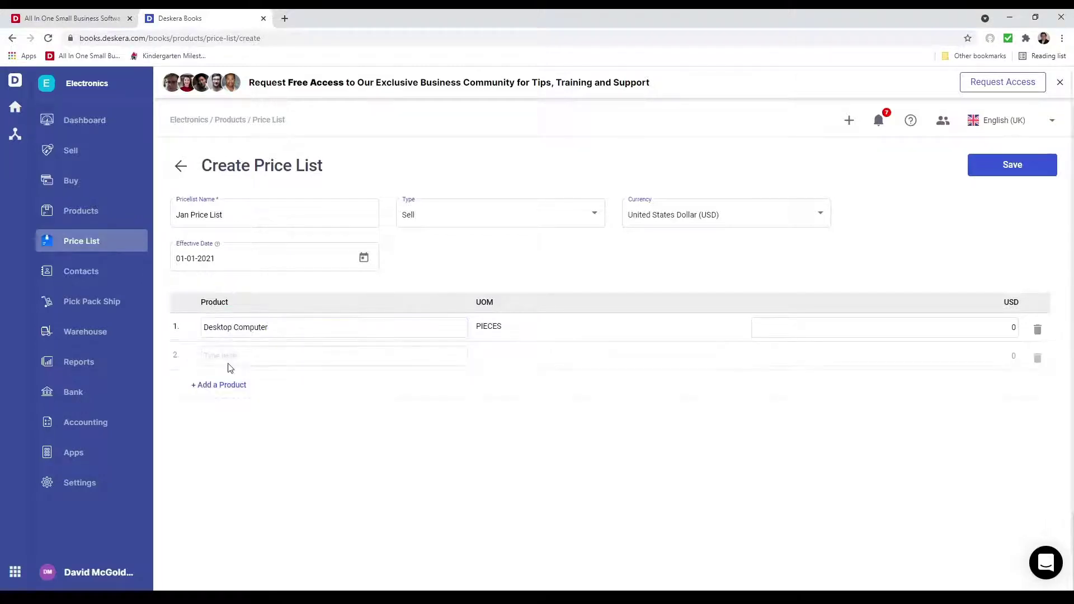
left_click(229, 360)
type("Mon")
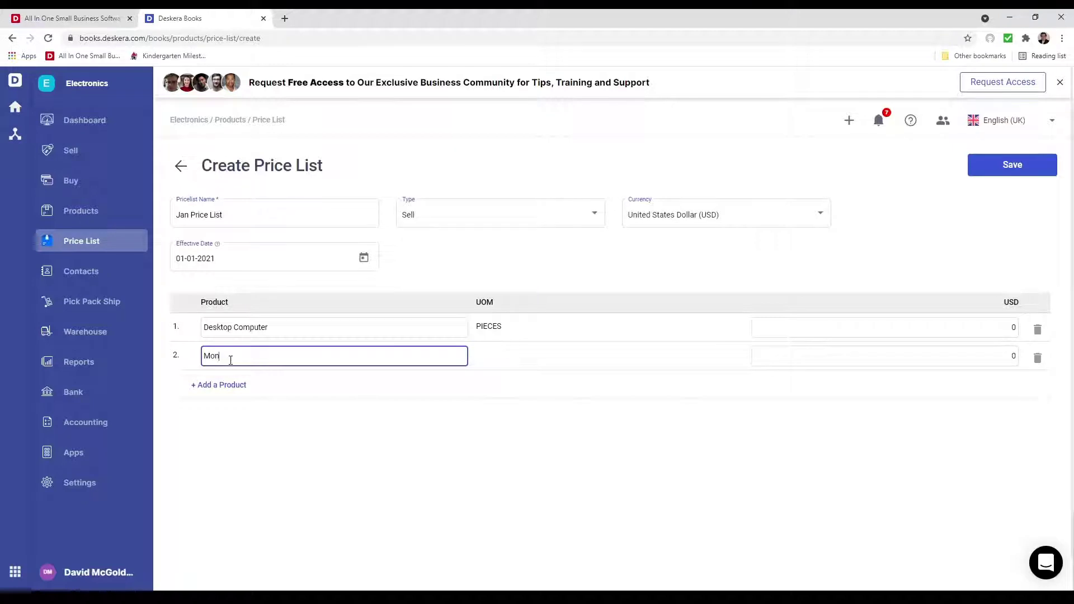
left_click(232, 381)
Price Desktop Computer at 500.00 and Monitor at 250.00 USD, then save the list
left_click(1011, 327)
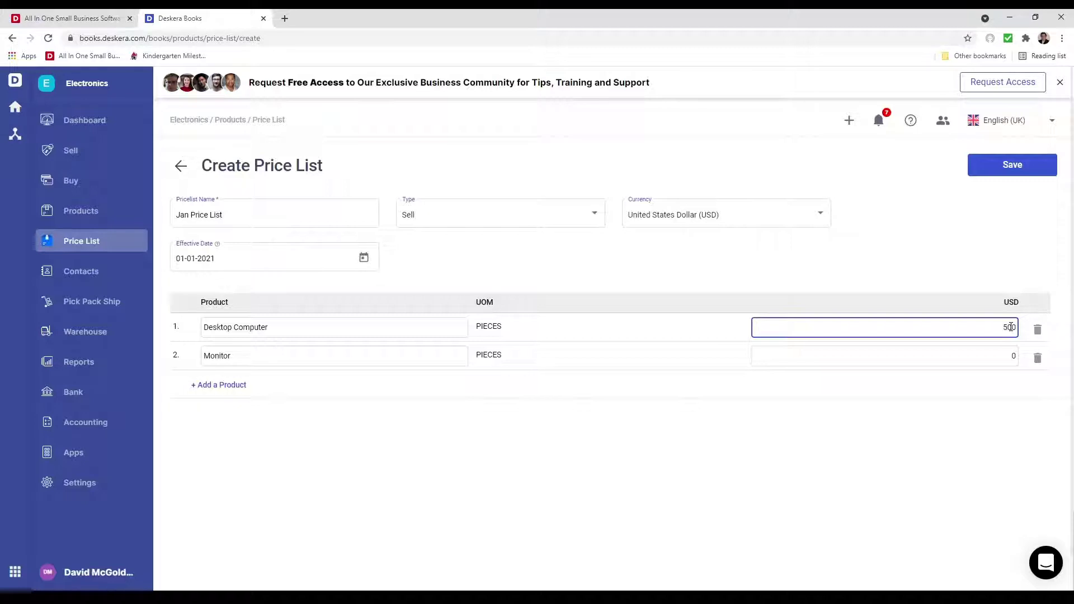
left_click(1012, 355)
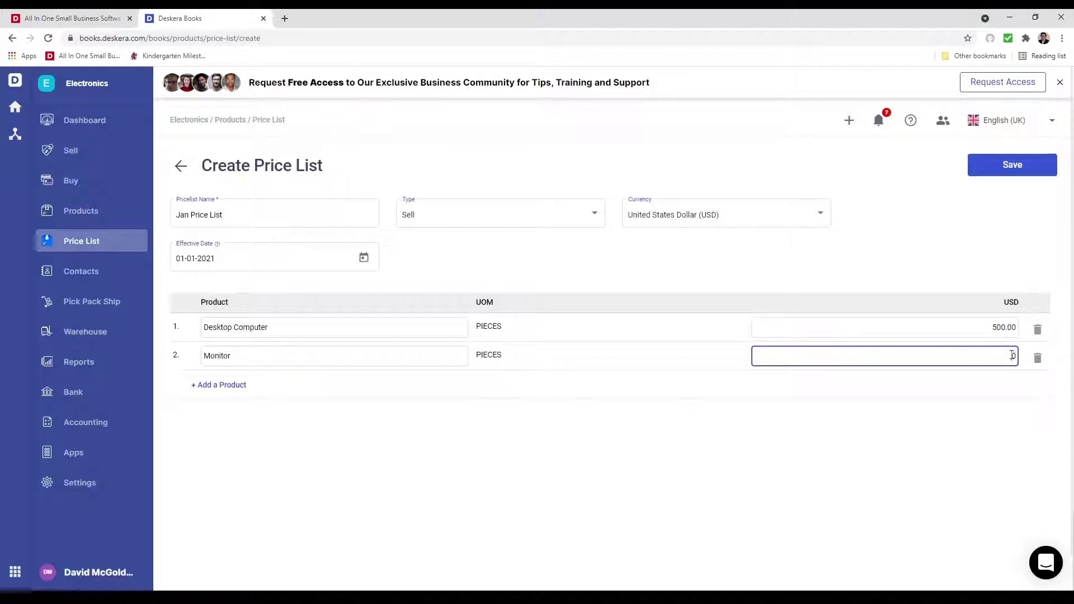
left_click(965, 421)
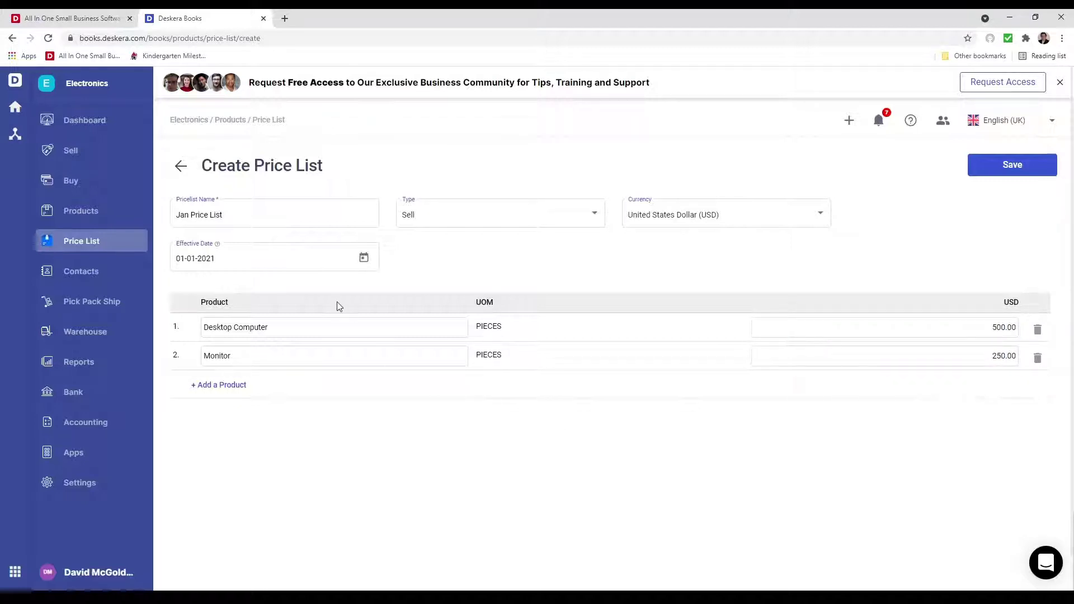
left_click(1001, 166)
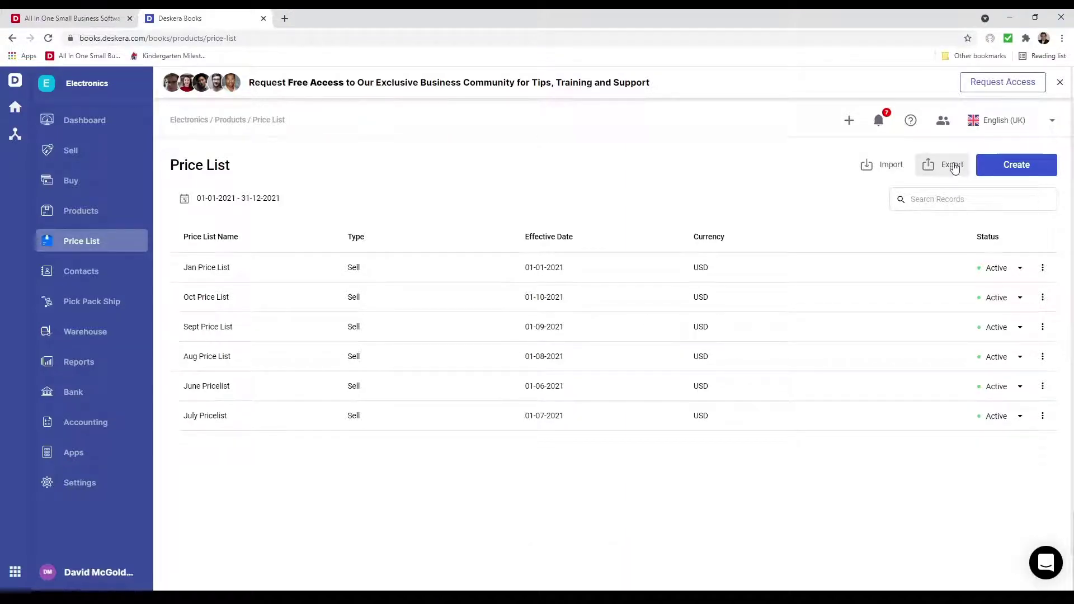
Download the sample import file and open price_list_template.xlsx in Excel
left_click(889, 166)
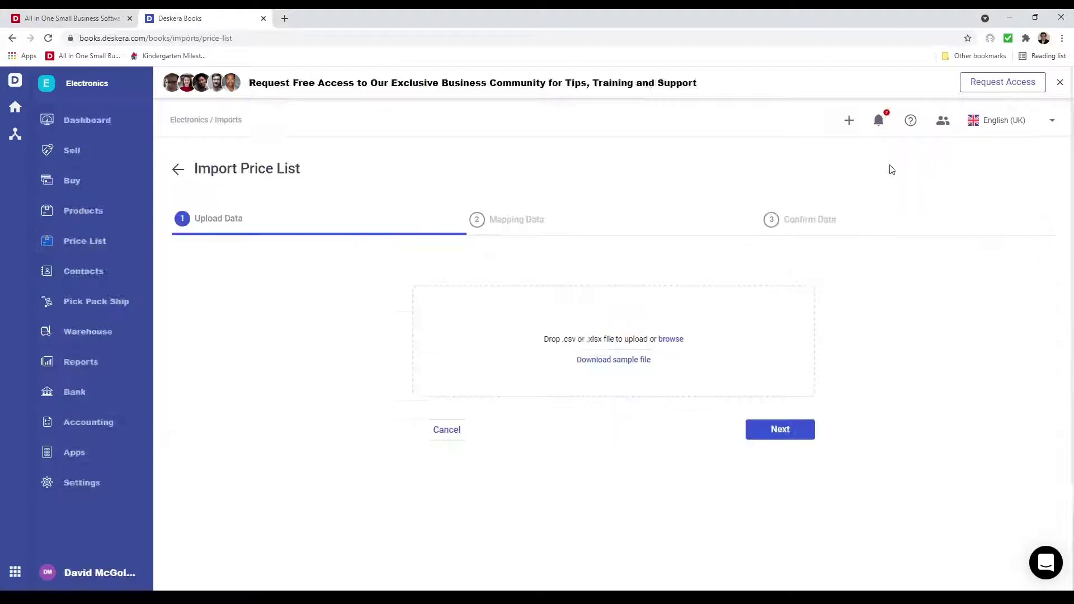
left_click(619, 381)
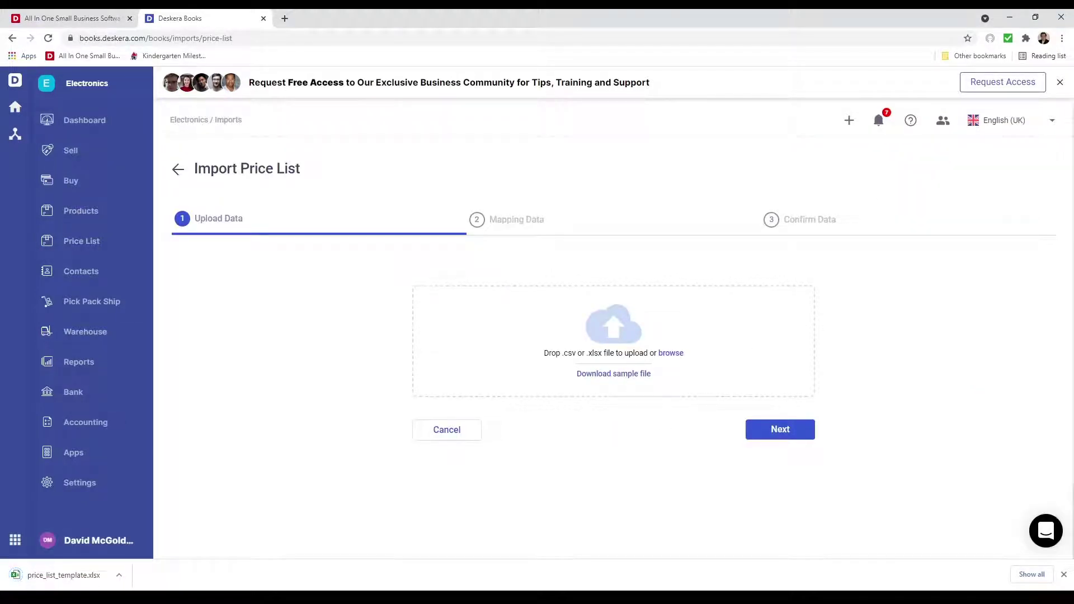
left_click(56, 575)
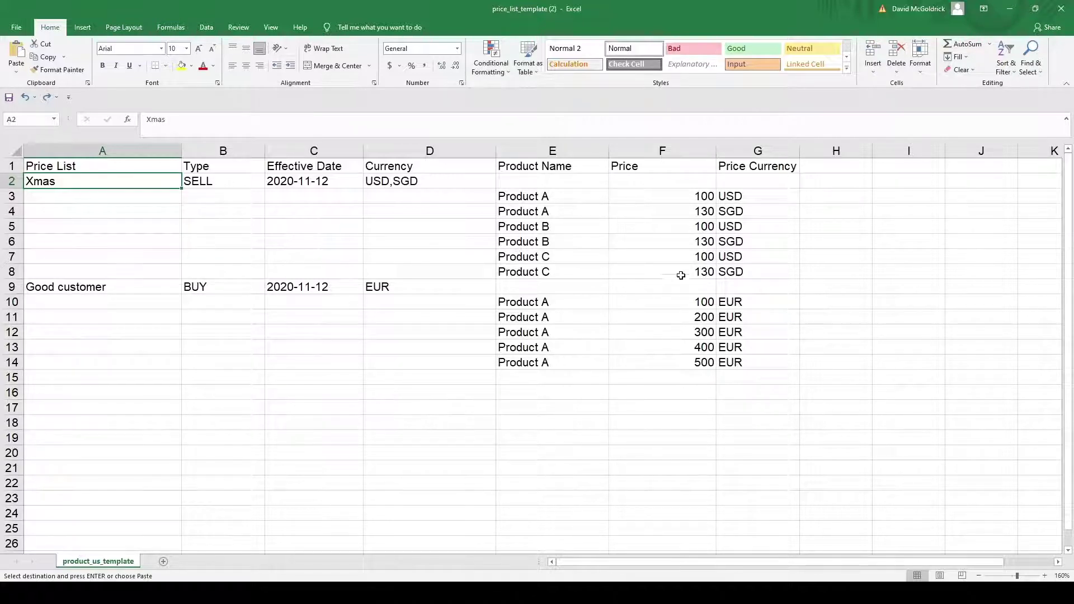
Review the template's cells, then retype the A2 list name from Xmas to June T-Shirts
left_click(529, 200)
left_click(518, 179)
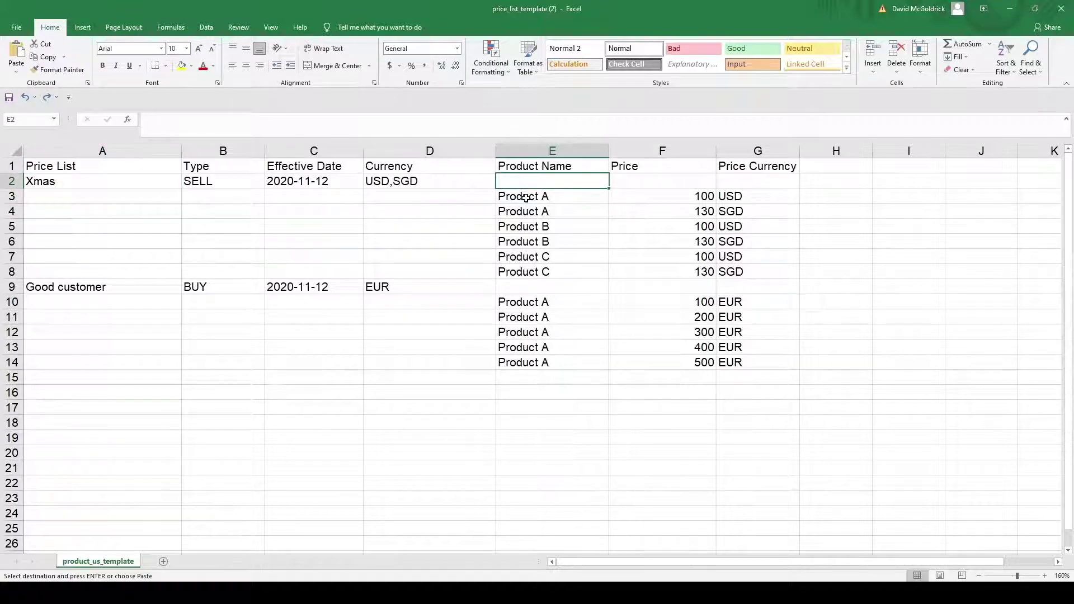
left_click(526, 197)
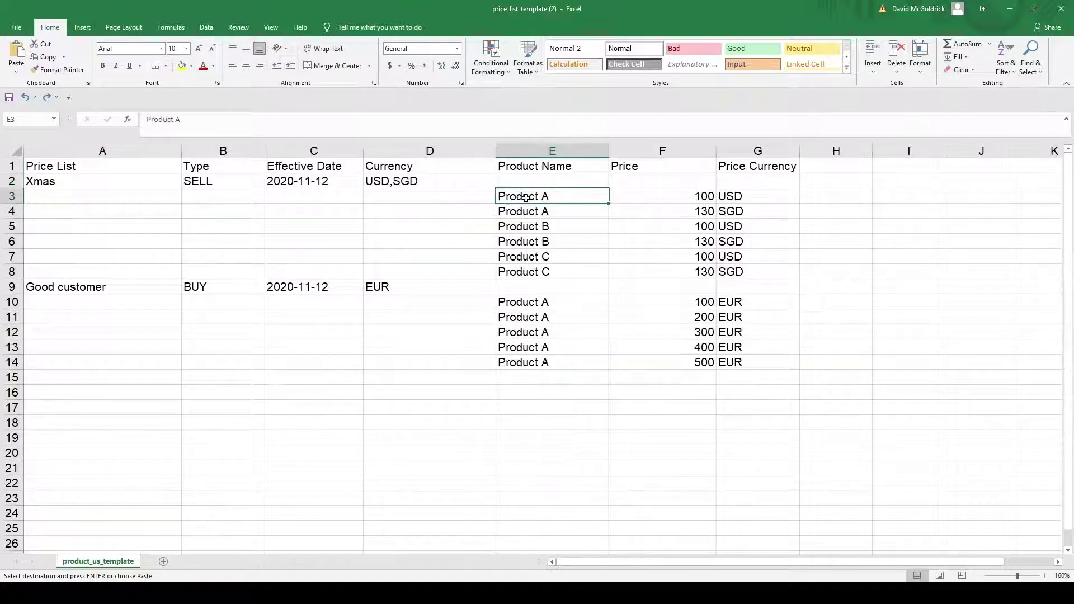
left_click(137, 177)
left_click(106, 195)
left_click(207, 285)
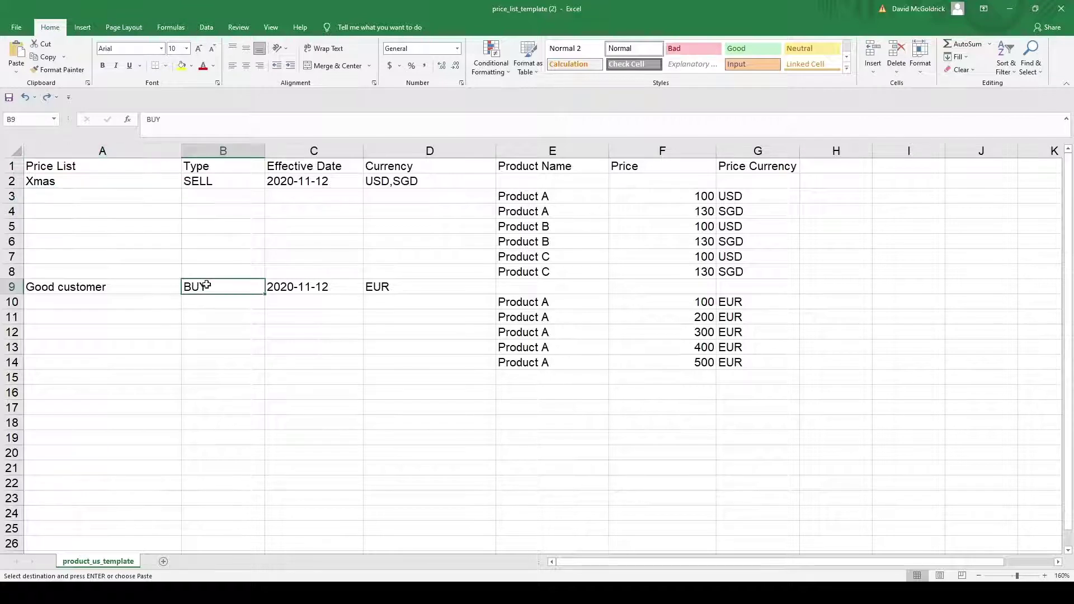
left_click(109, 183)
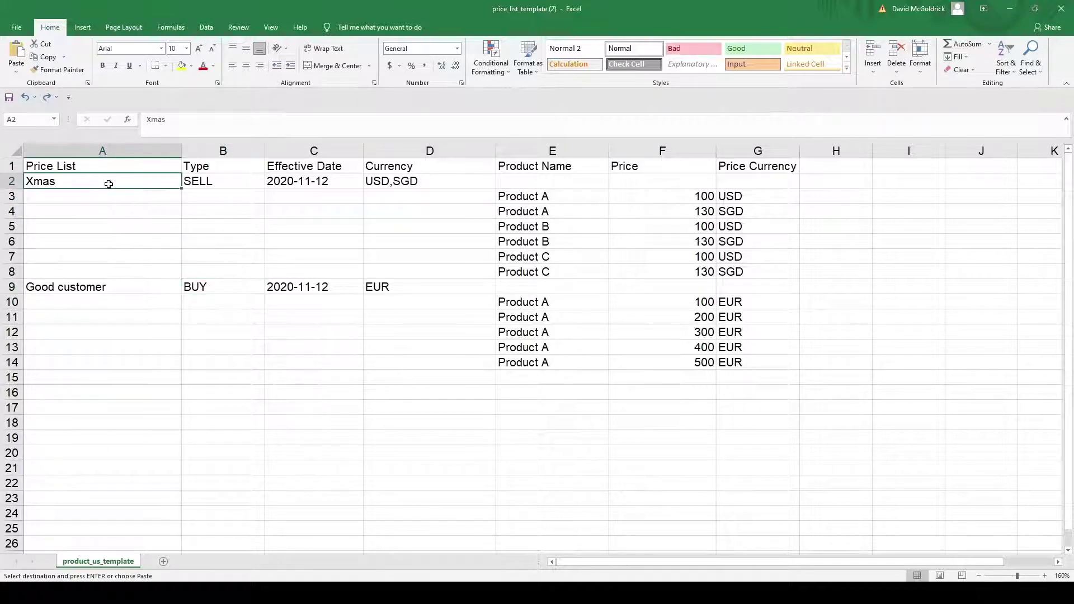
type("June T-Shirts")
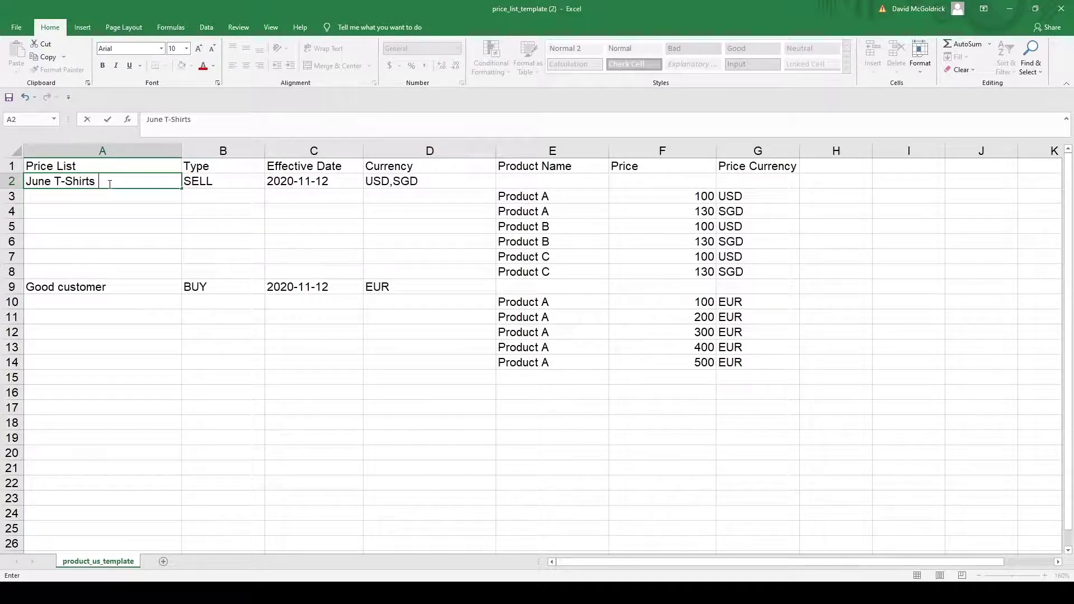
Confirm the June T-Shirts name and change the effective date in C2 to 2021-06-01
key("Tab")
key("Tab")
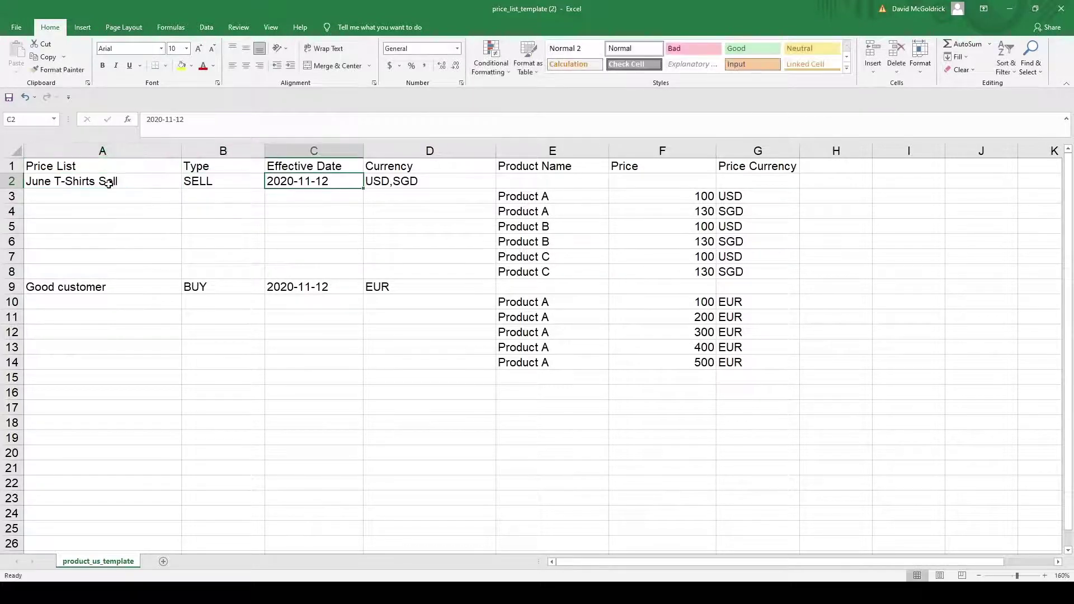
left_click(162, 119)
key("BackSpace")
type("1")
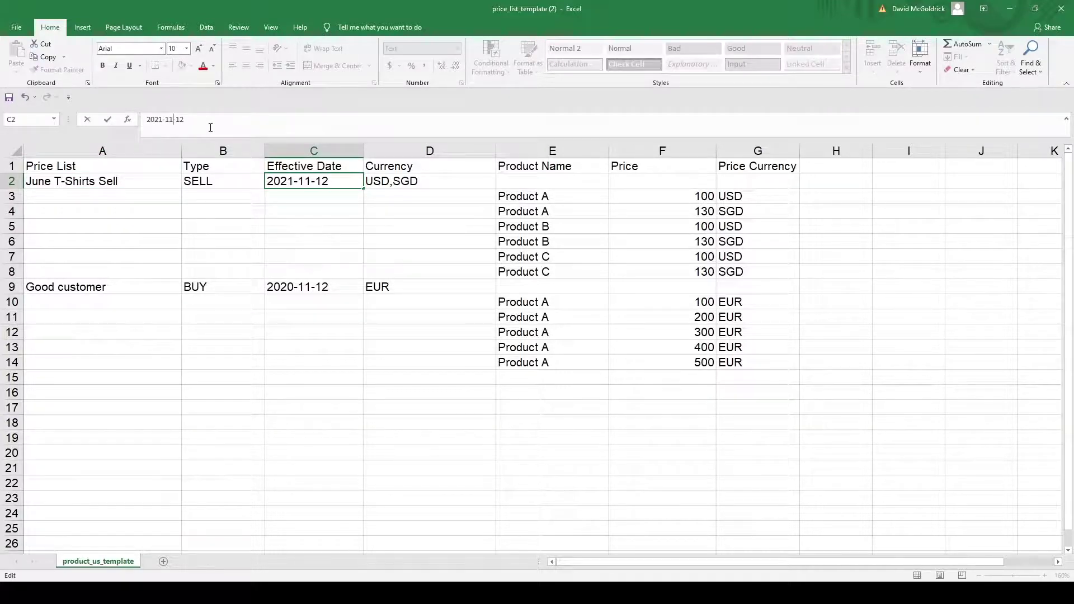
key("BackSpace")
key("BackSpace")
type("06")
key("BackSpace")
key("BackSpace")
type("01")
key("Return")
Set the currency in D2 to USD
key("Right")
key("Right")
key("Right")
key("Up")
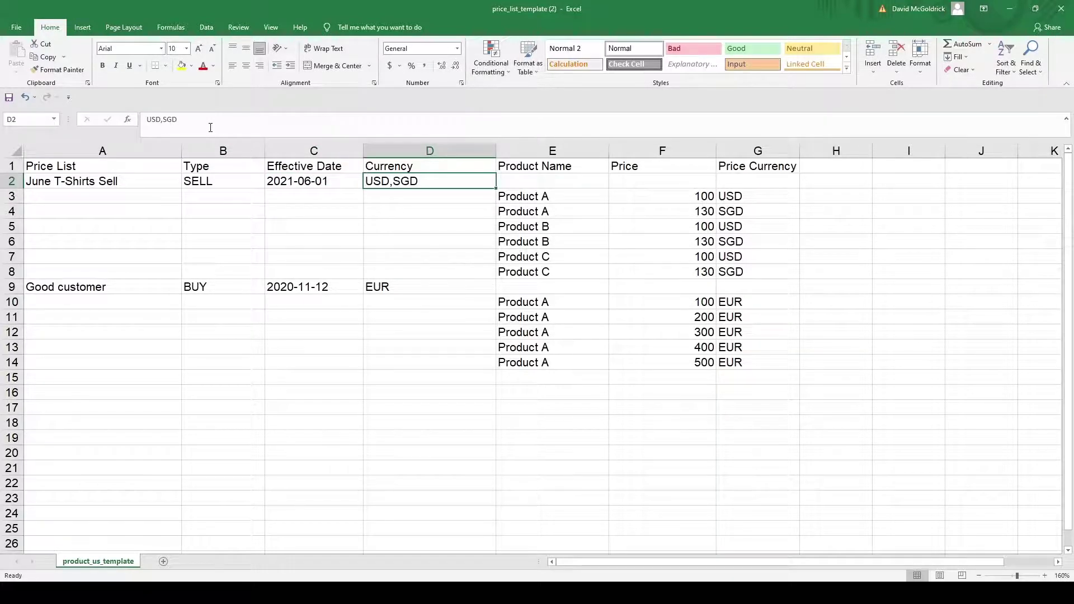
type("USD")
key("Return")
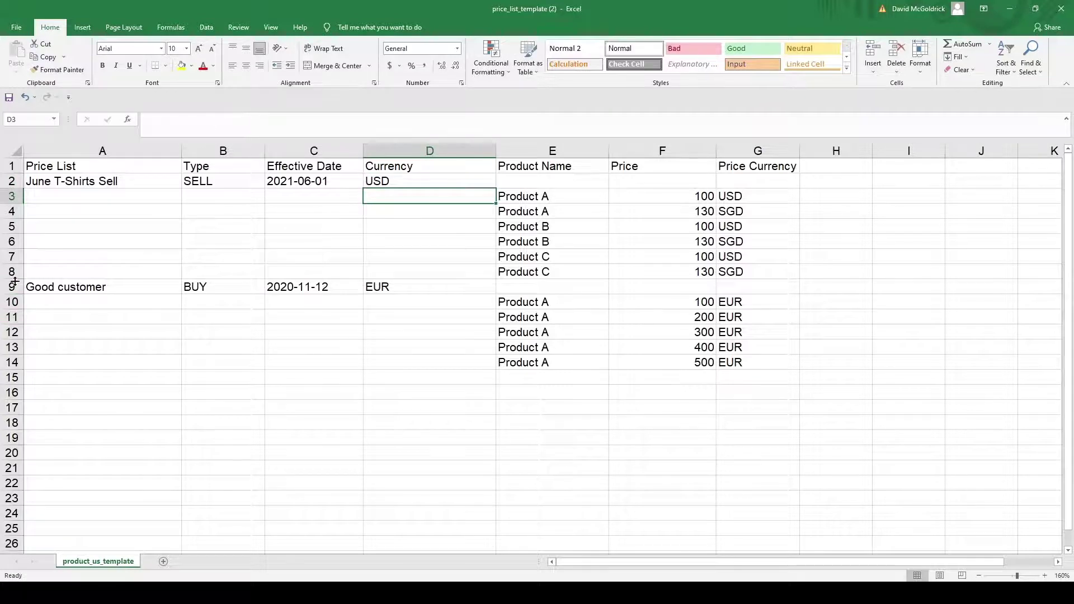
Insert rows and paste the nine T Shirts Ultra Comfort products with prices at E3
left_click_drag(15, 282, 15, 339)
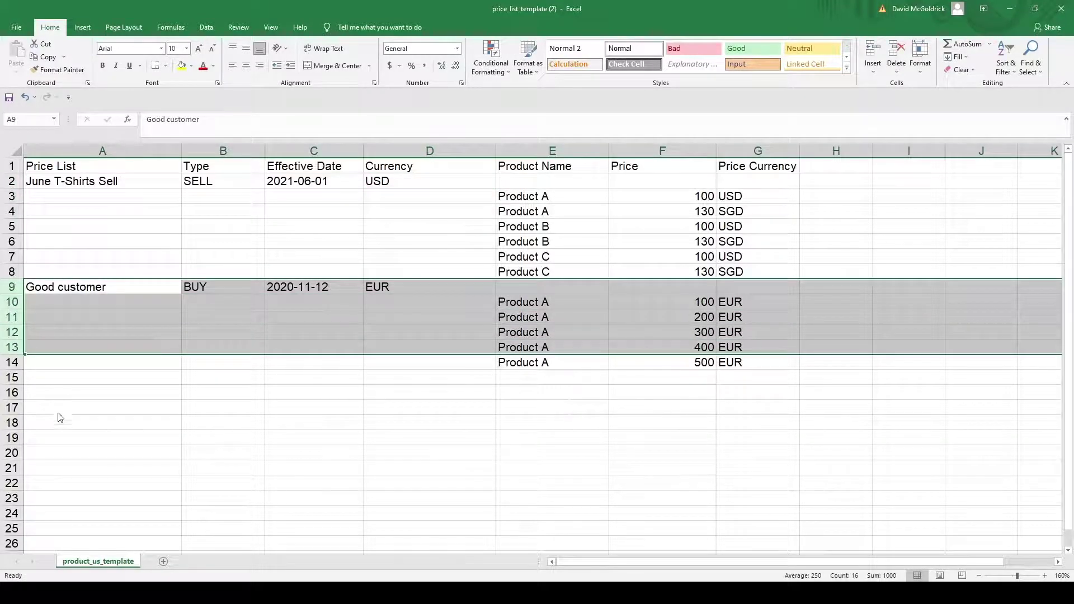
key("ctrl+shift+plus")
left_click(509, 211)
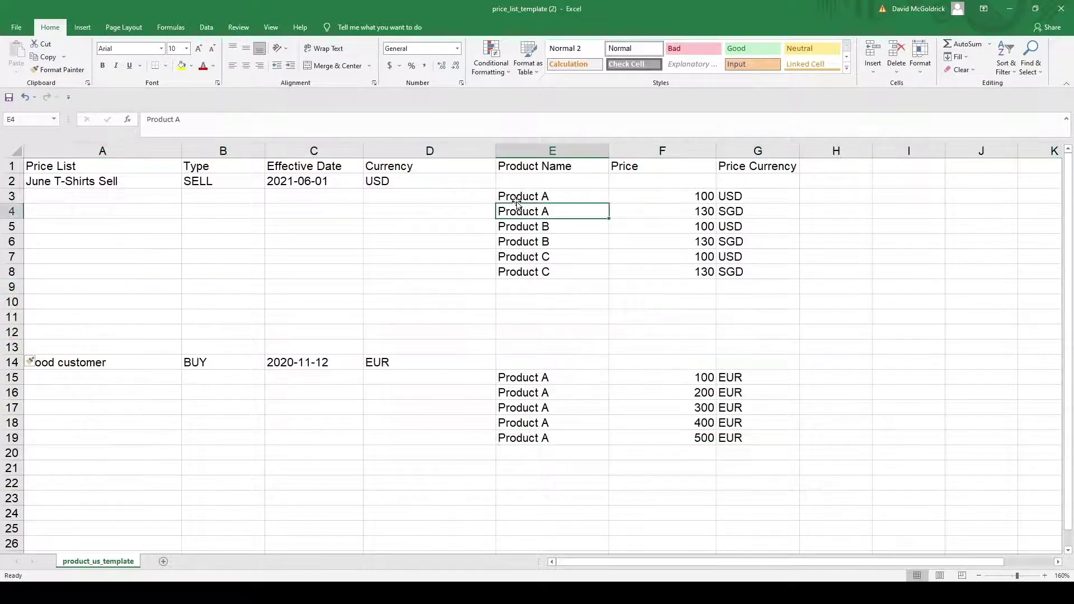
left_click(549, 197)
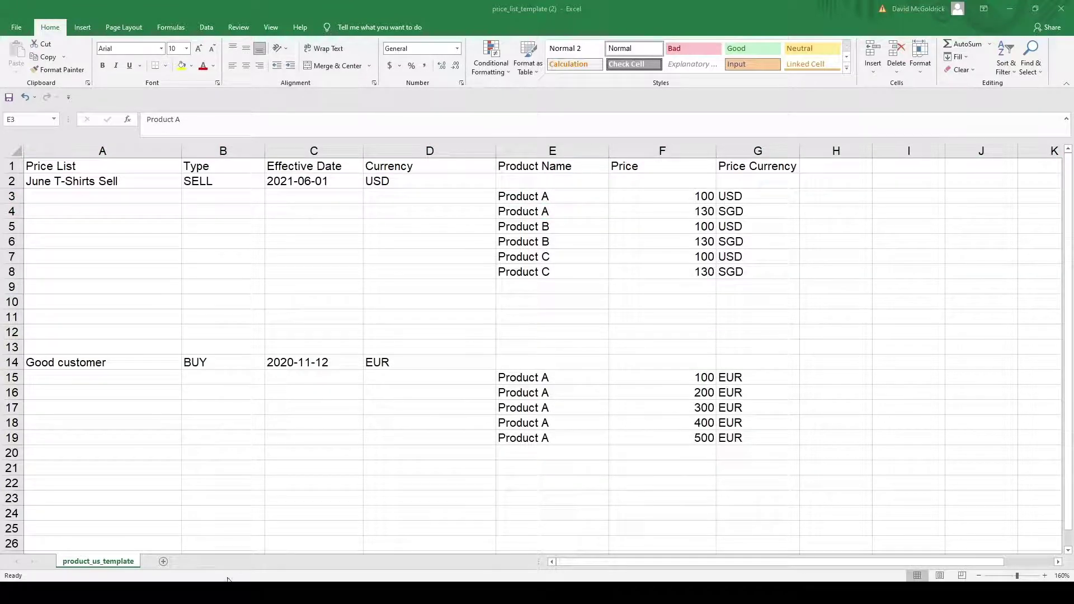
key("ctrl+c")
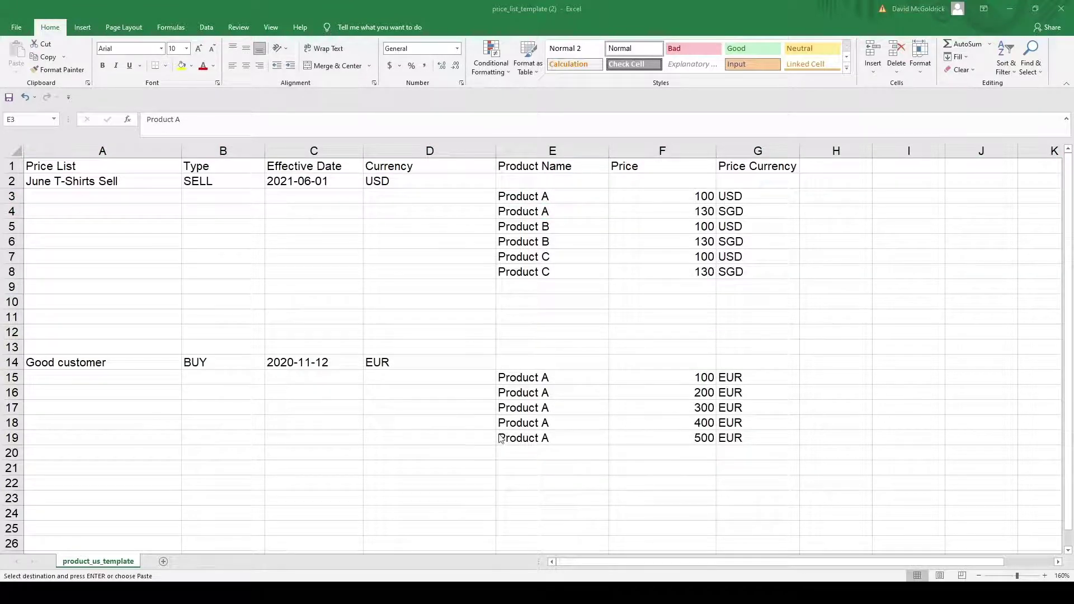
left_click(530, 191)
key("ctrl+v")
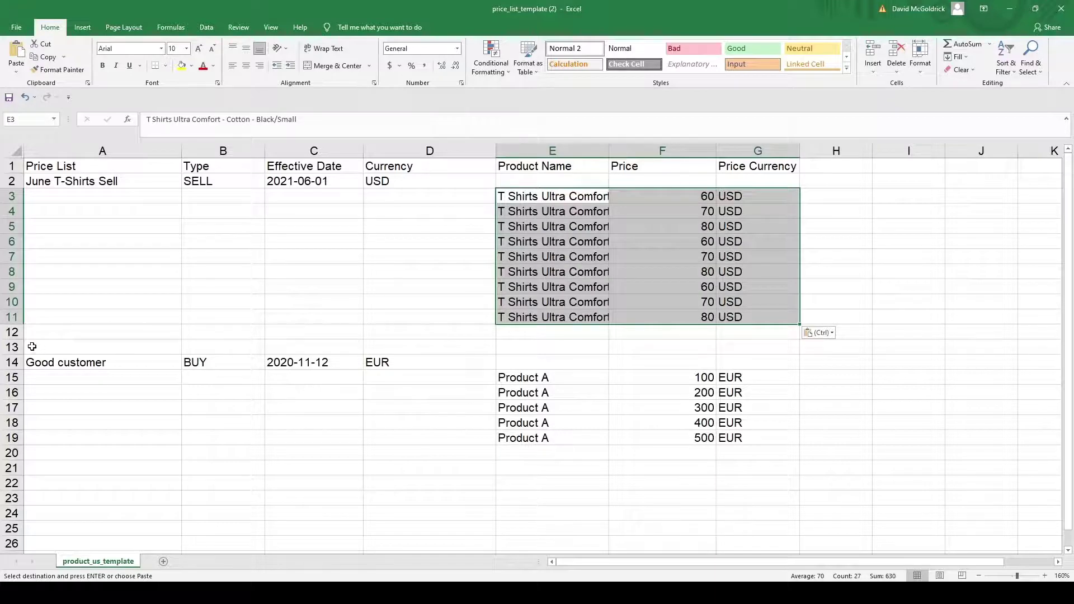
left_click(12, 332)
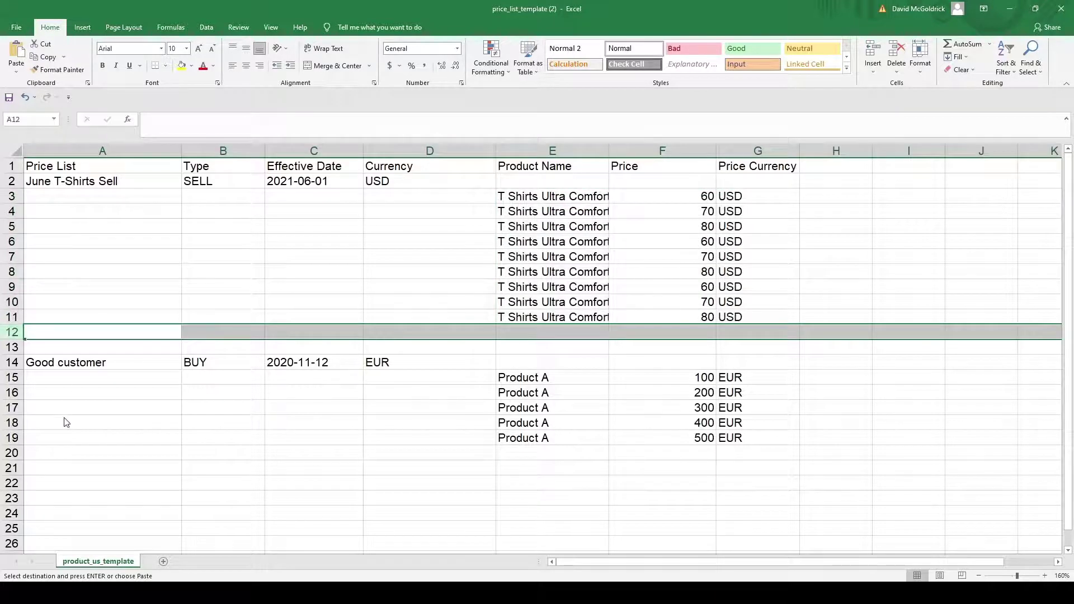
key("ctrl+minus")
Copy the finished June T-Shirts list block A2:G11
left_click_drag(114, 182, 731, 322)
key("ctrl+c")
left_click(145, 361)
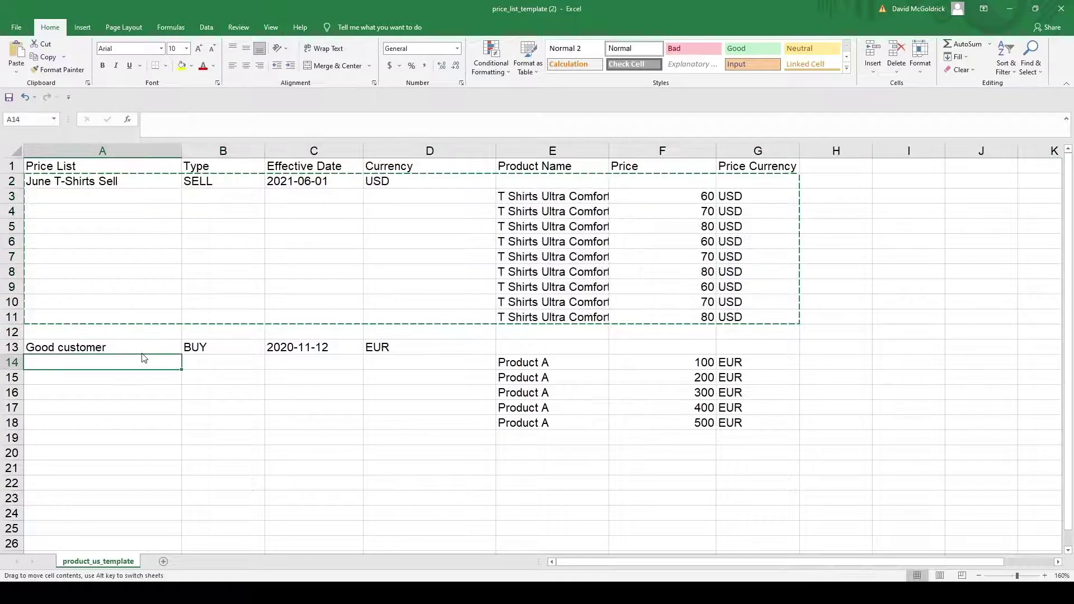
Paste a copy of the June list at A13 and set its type to BUY
left_click(140, 348)
key("ctrl+v")
left_click(207, 347)
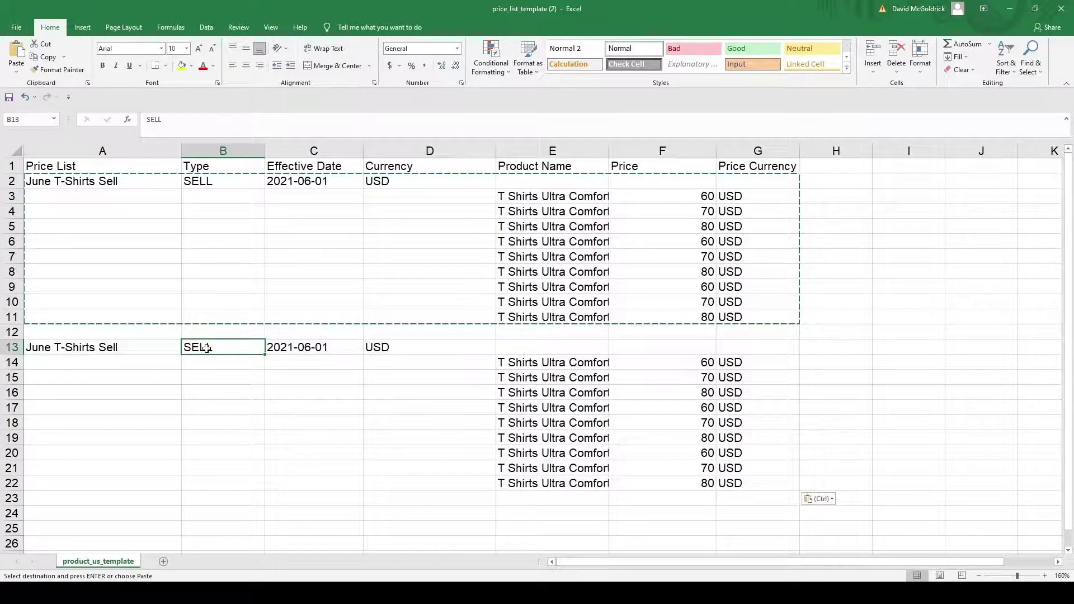
type("BUY")
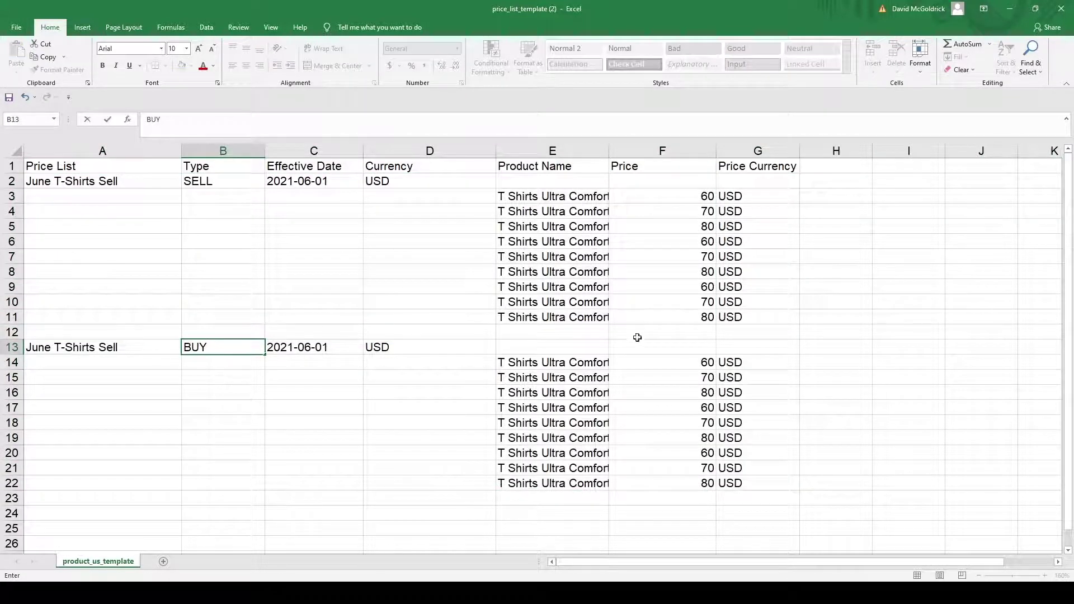
Set all nine BUY prices in F14:F22 to 10
left_click(696, 364)
type("1")
key("Return")
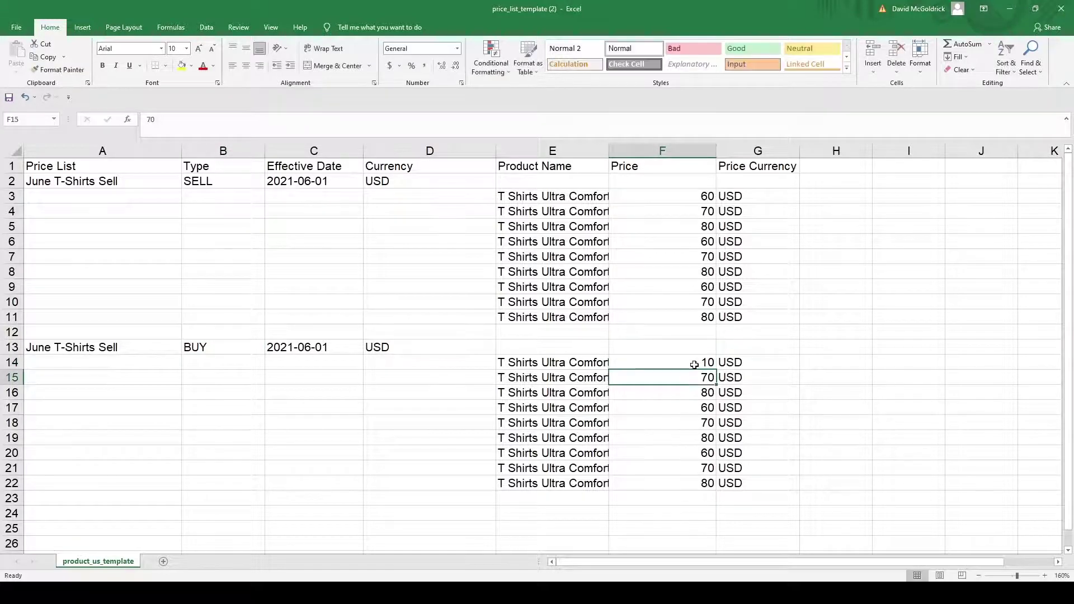
left_click(693, 364)
key("ctrl+c")
key("ctrl+shift+Down")
key("ctrl+v")
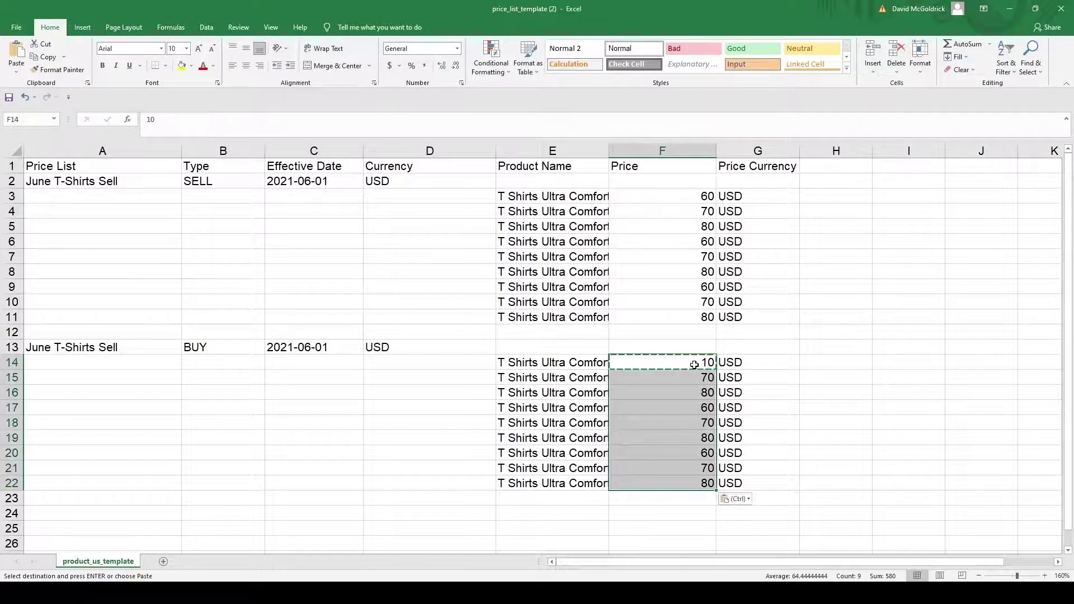
Copy the original June SELL list A2:G11
left_click_drag(99, 179, 783, 316)
key("ctrl+c")
left_click(134, 499)
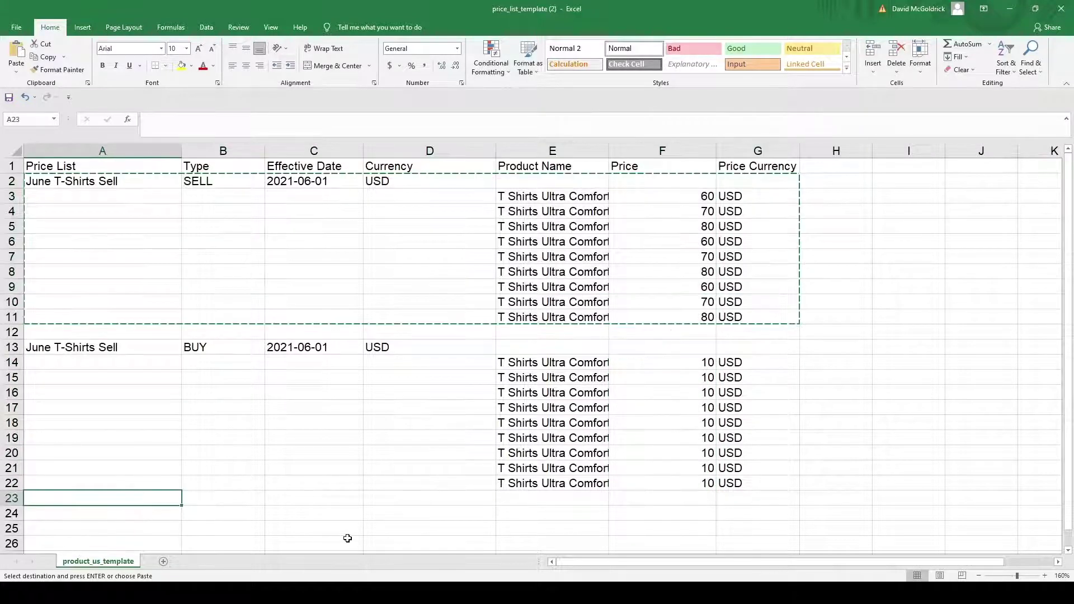
Paste another June SELL list at A24 and enter prices 70, 80 and 90 in F25:F27
key("Down")
key("ctrl+v")
key("Right")
key("Right")
key("Right")
key("Right")
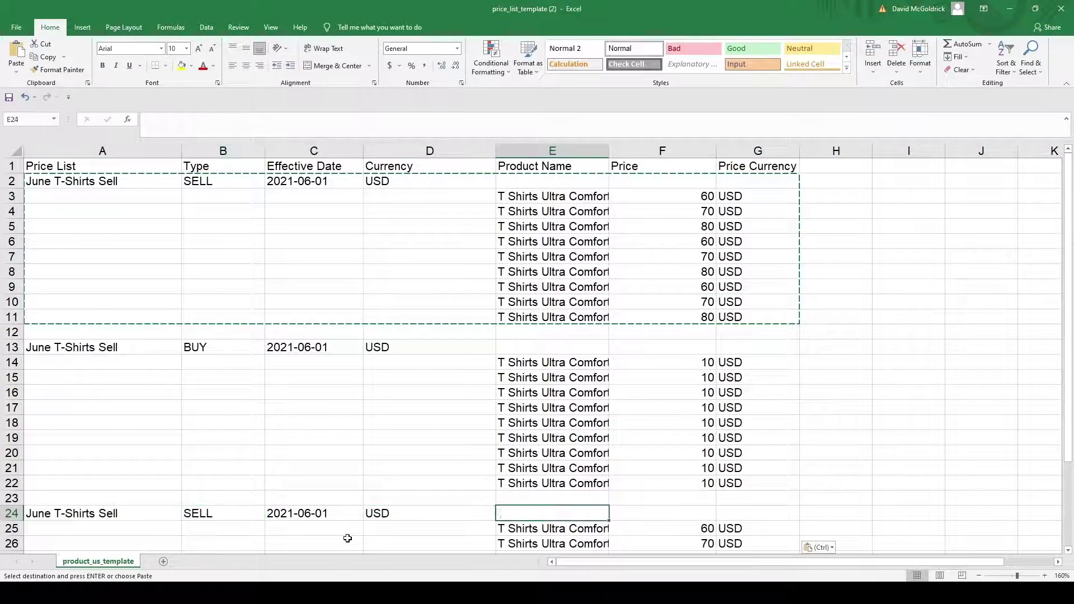
key("Down")
key("Down")
key("Down")
key("Down")
key("Down")
key("Up")
key("Up")
key("Right")
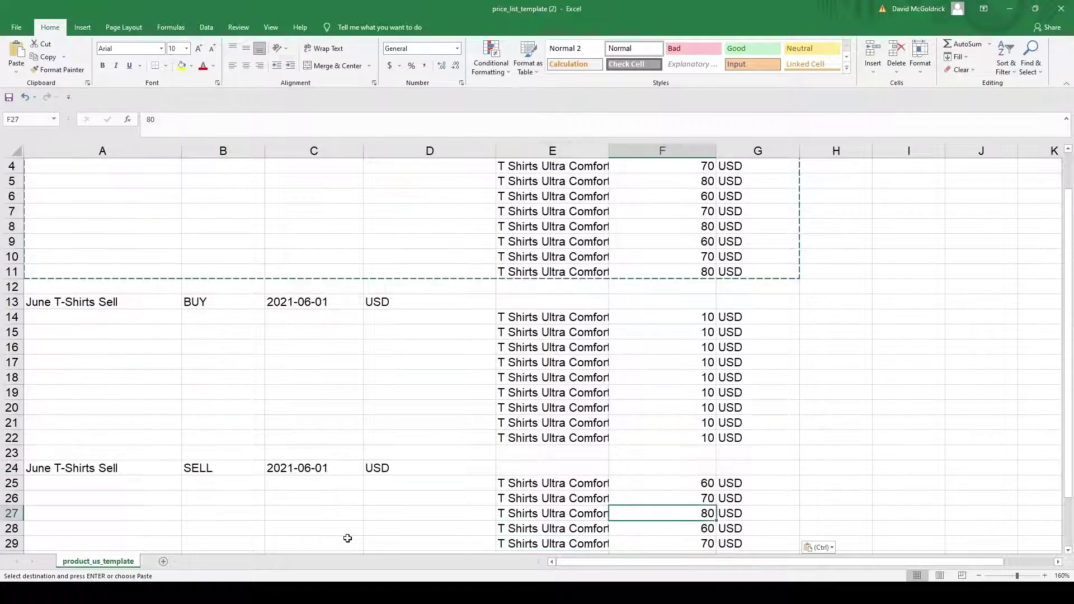
key("Up")
key("Up")
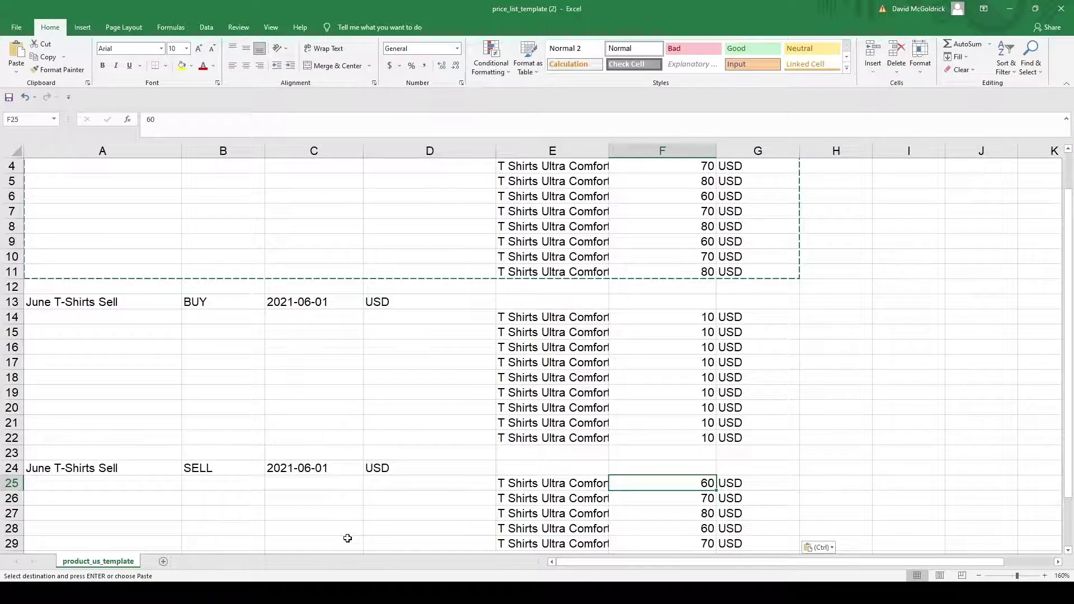
type("70")
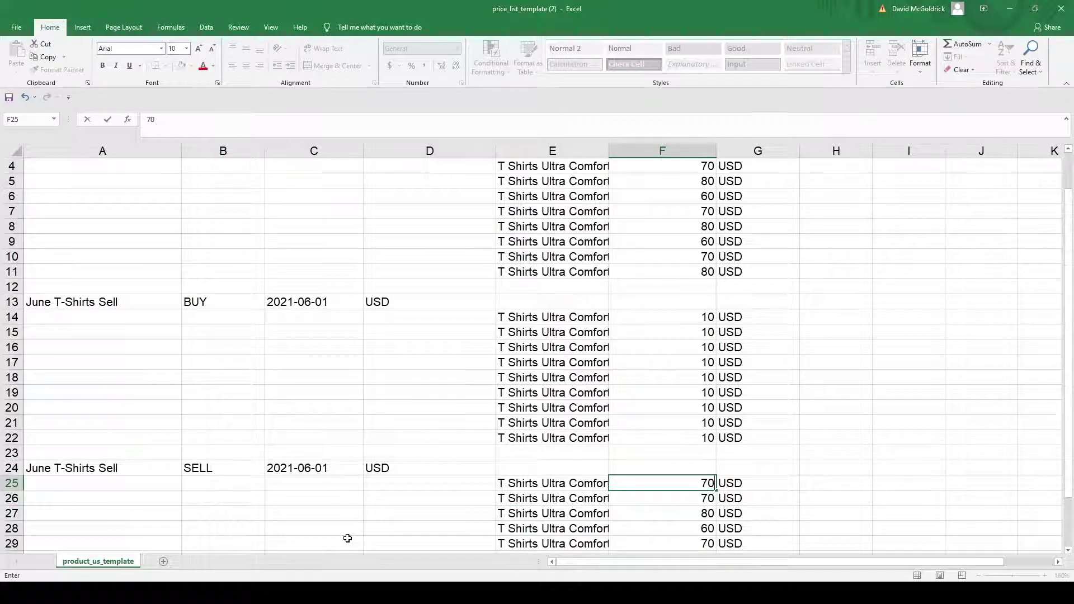
key("Return")
type("8090")
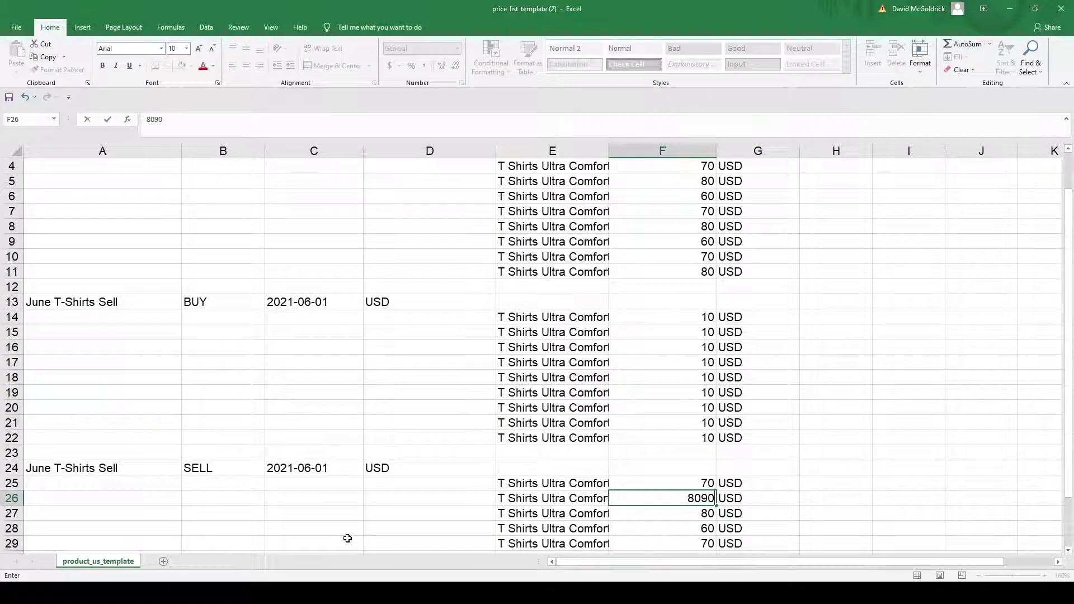
key("Return")
type("90")
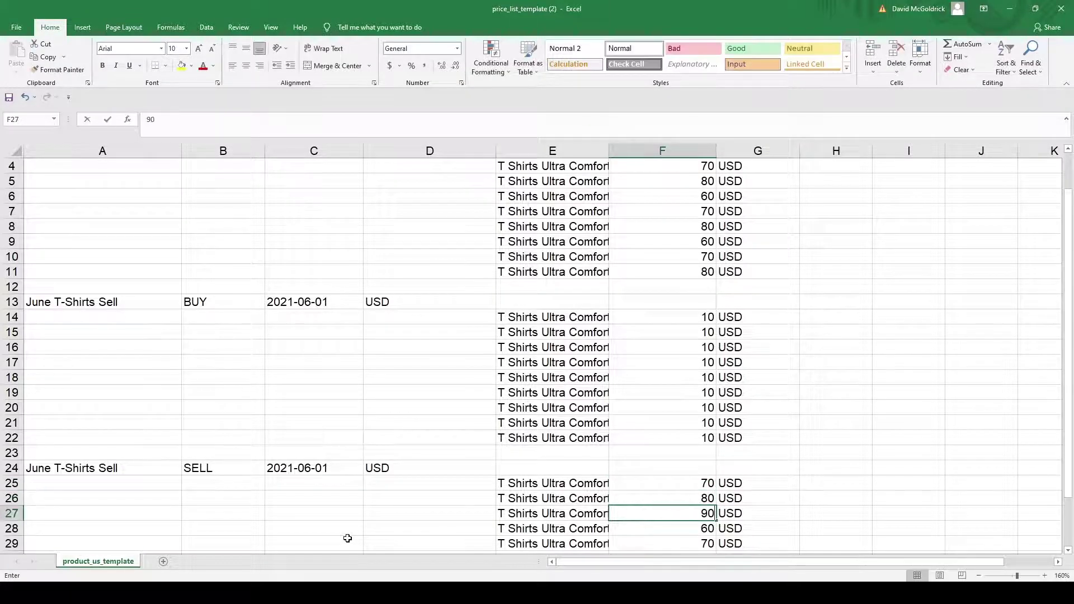
key("Return")
Copy the 70, 80, 90 prices down to fill the remaining rows F28:F33
scroll(434, 537, "down", 2)
scroll(435, 537, "down", 2)
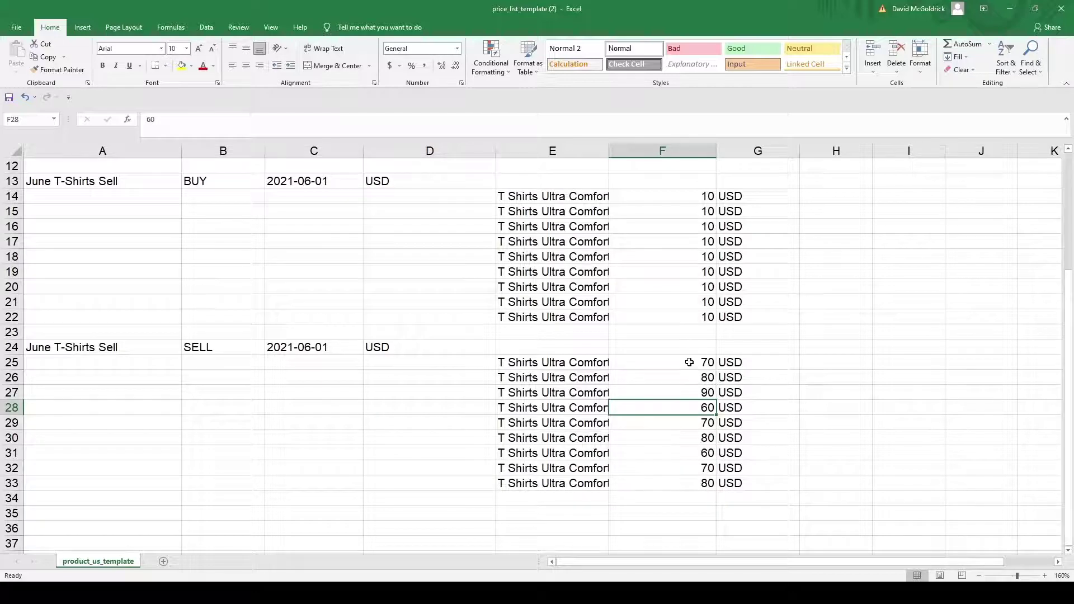
left_click_drag(689, 362, 695, 481)
key("ctrl+c")
key("ctrl+v")
left_click(498, 425)
Save the workbook and switch back to Deskera's price list import page
scroll(391, 459, "up", 6)
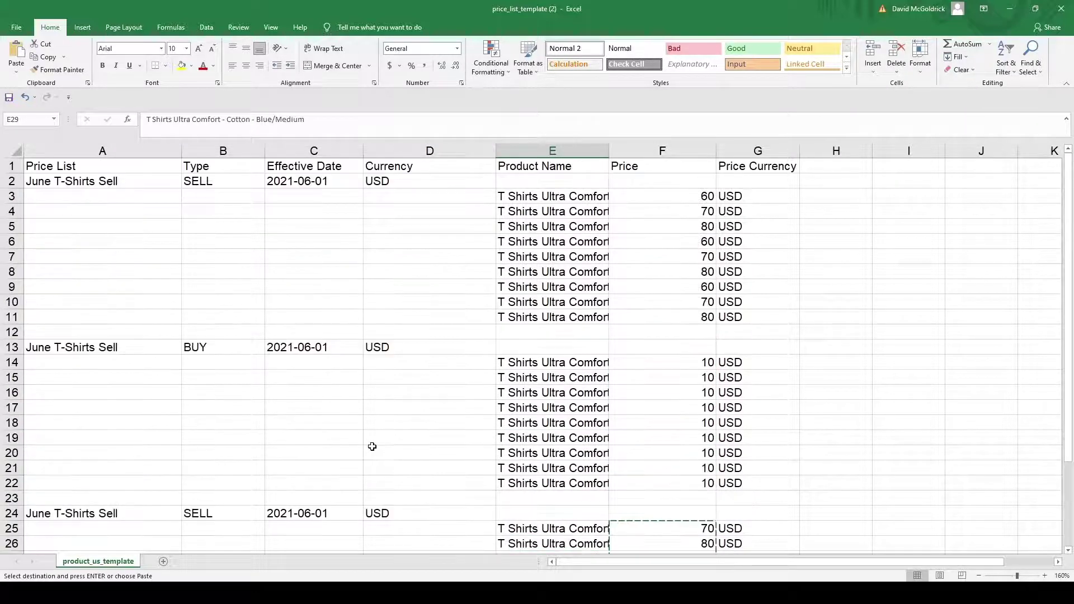
left_click(11, 98)
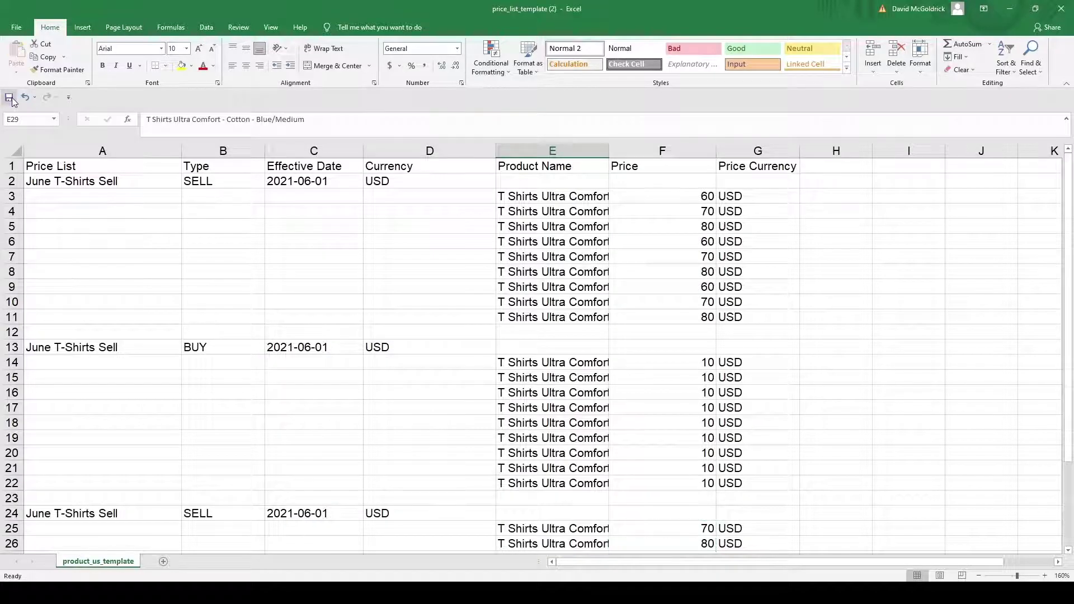
key("alt+Tab")
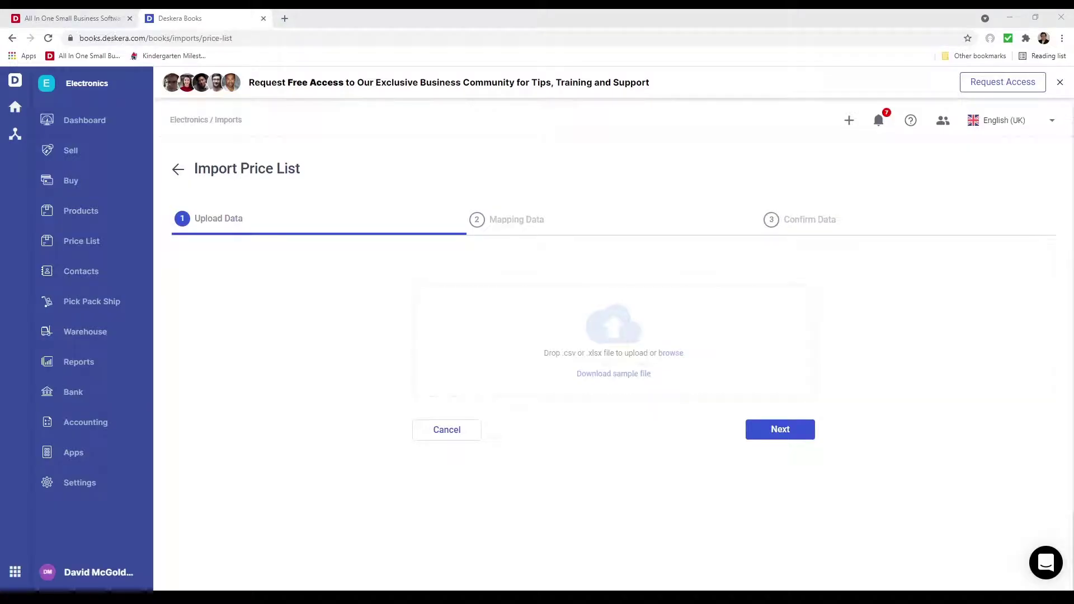
Upload price_list_template (2).xlsx and advance to the Mapping Data step
key("Return")
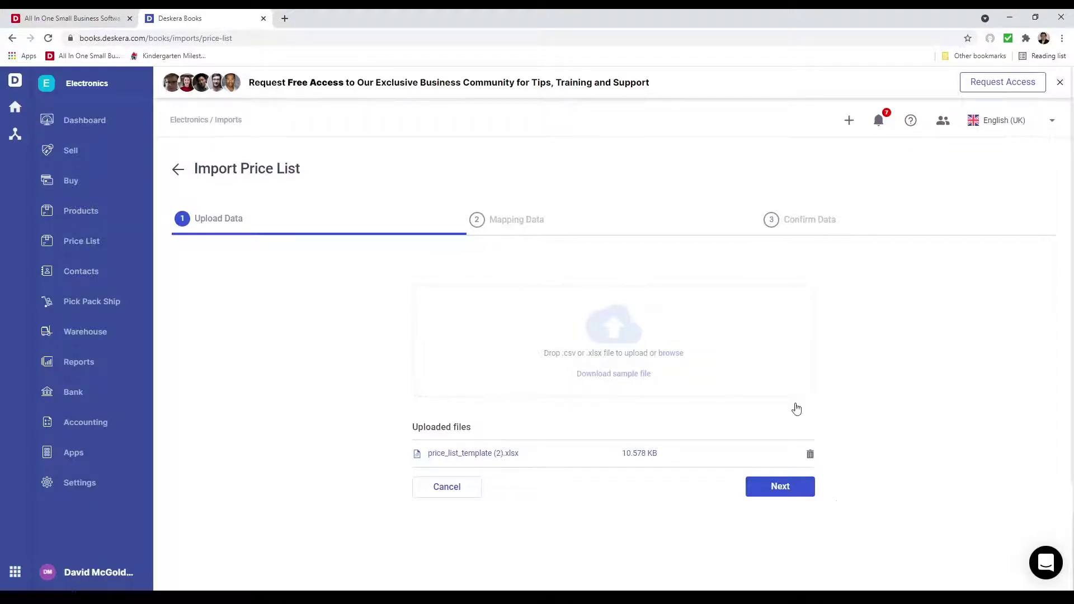
left_click(788, 493)
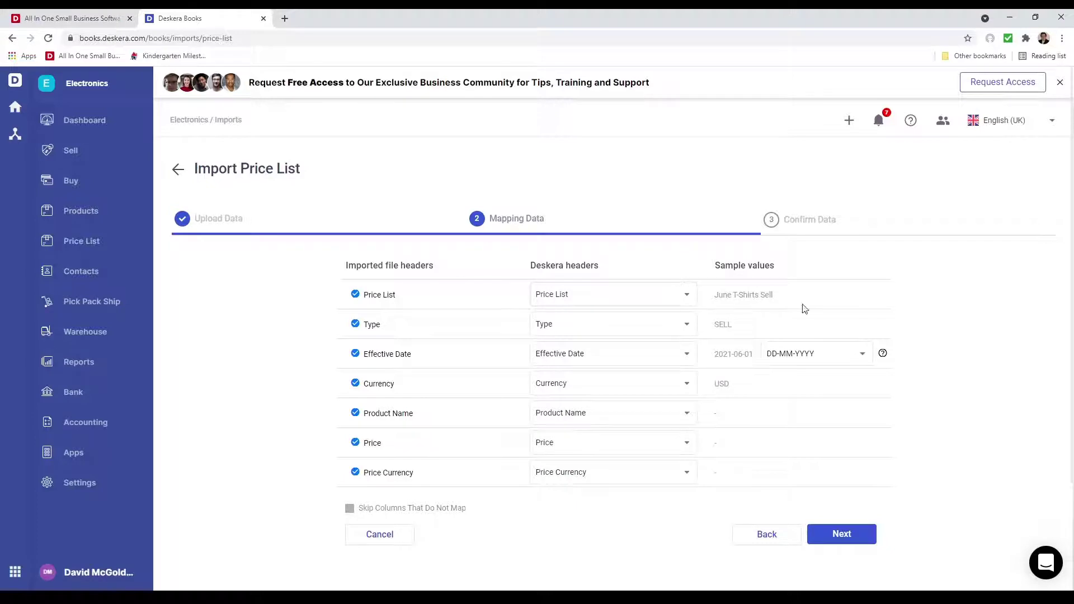
Check the field mapping for the Price List column, leaving it unchanged
left_click(575, 305)
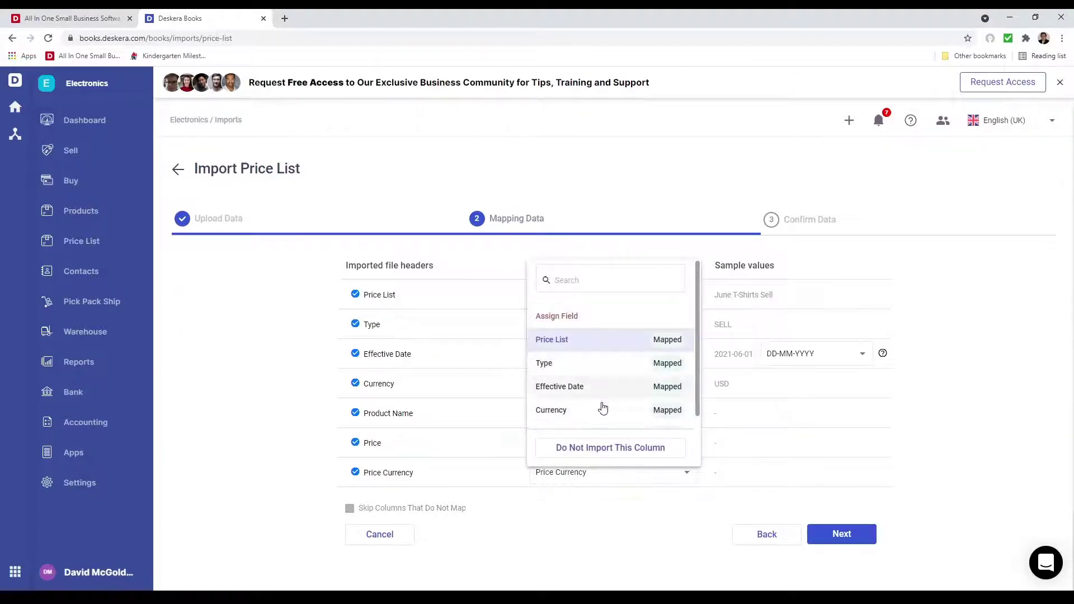
left_click(432, 292)
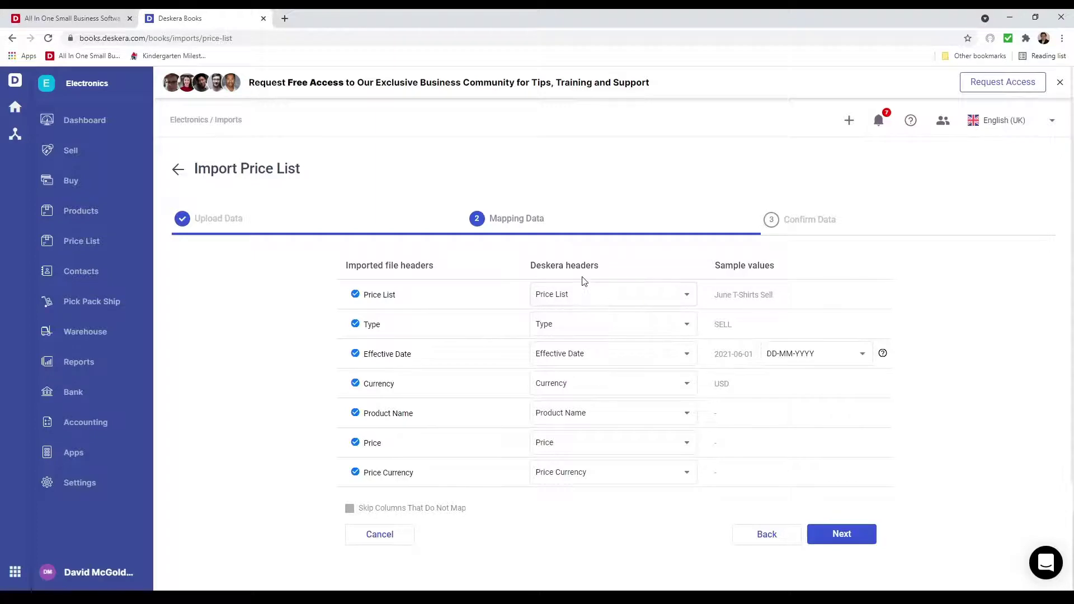
left_click(593, 299)
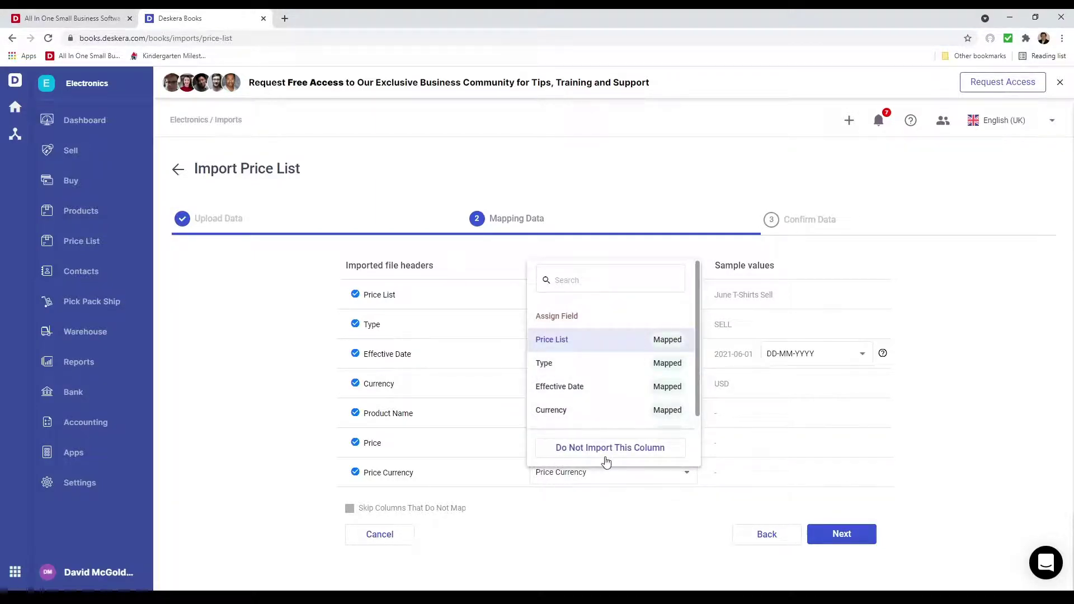
left_click(638, 517)
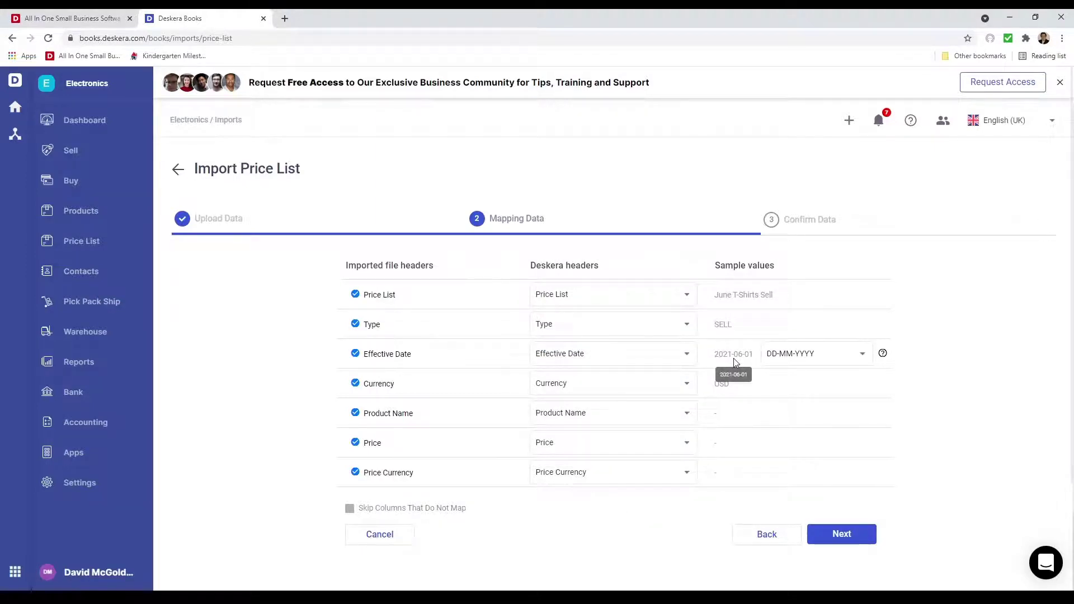
Set the Effective Date format to YYYY-MM-DD and continue to Confirm Data
left_click(862, 354)
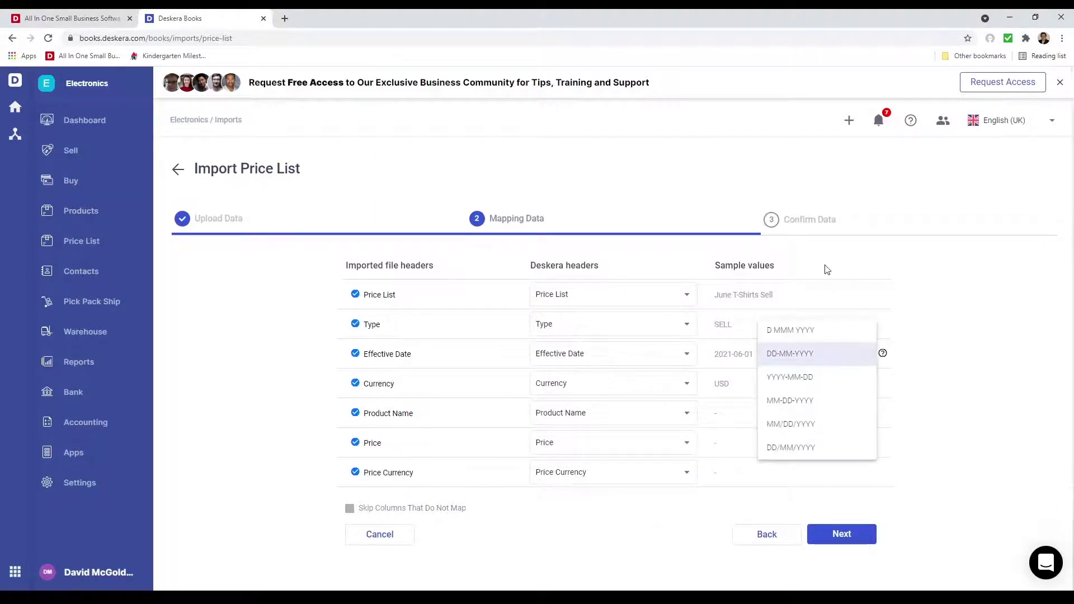
left_click(826, 383)
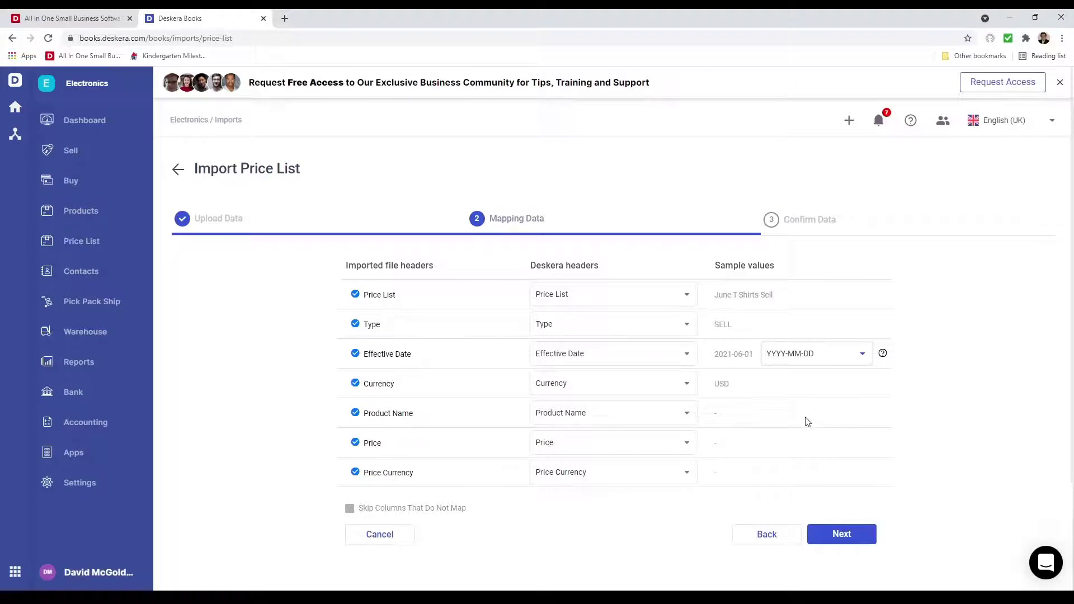
left_click(843, 531)
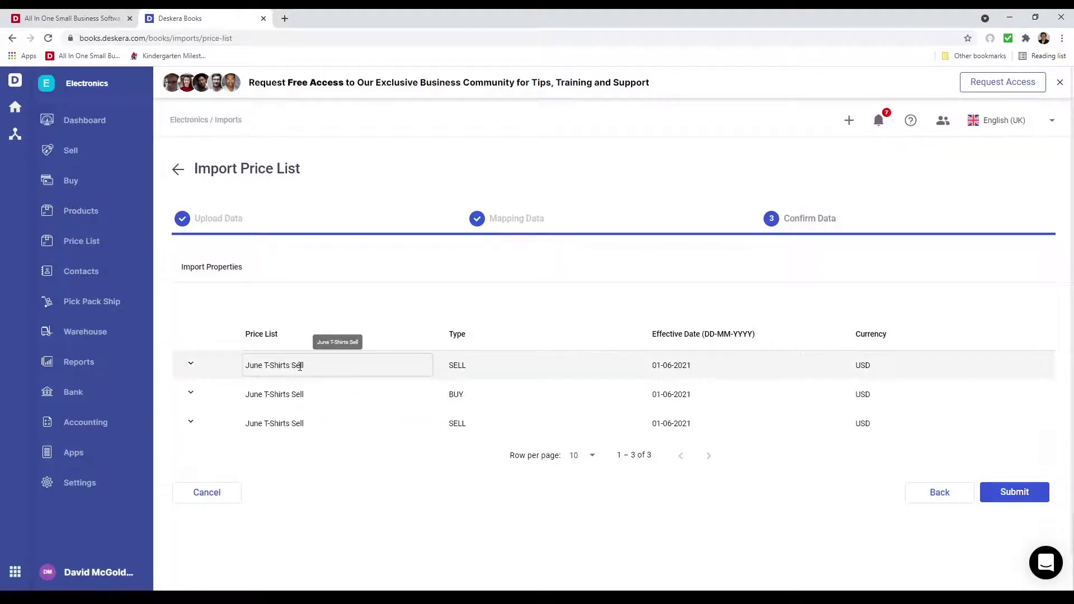
Rename the second imported list to June T-Shirts Buy and the third to July T-Shirts Sell
left_click(315, 394)
key("BackSpace")
key("BackSpace")
key("BackSpace")
key("BackSpace")
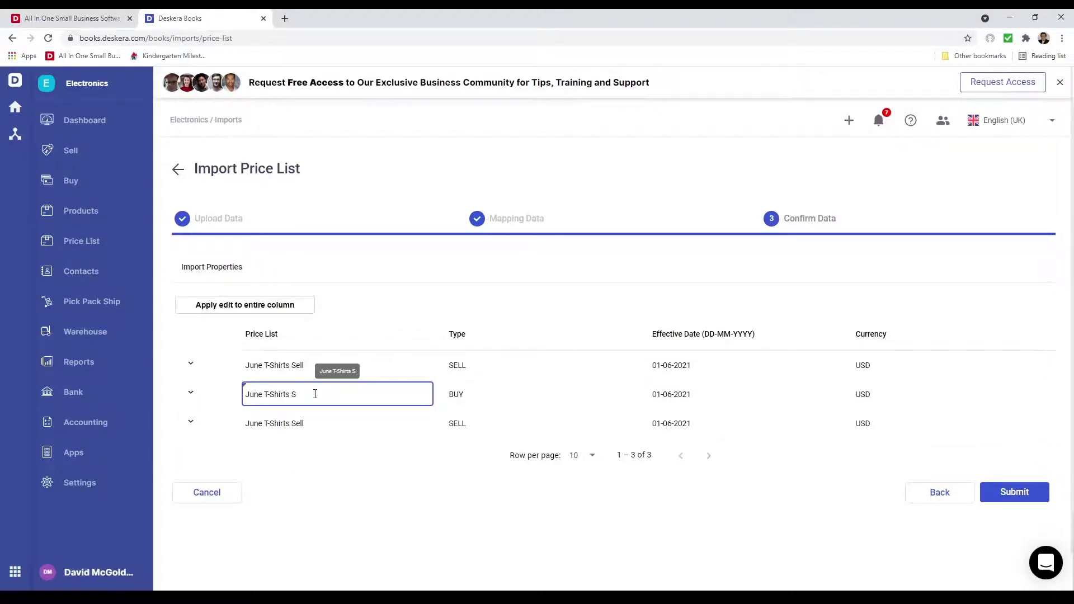
type("Buy")
left_click(264, 426)
key("BackSpace")
key("BackSpace")
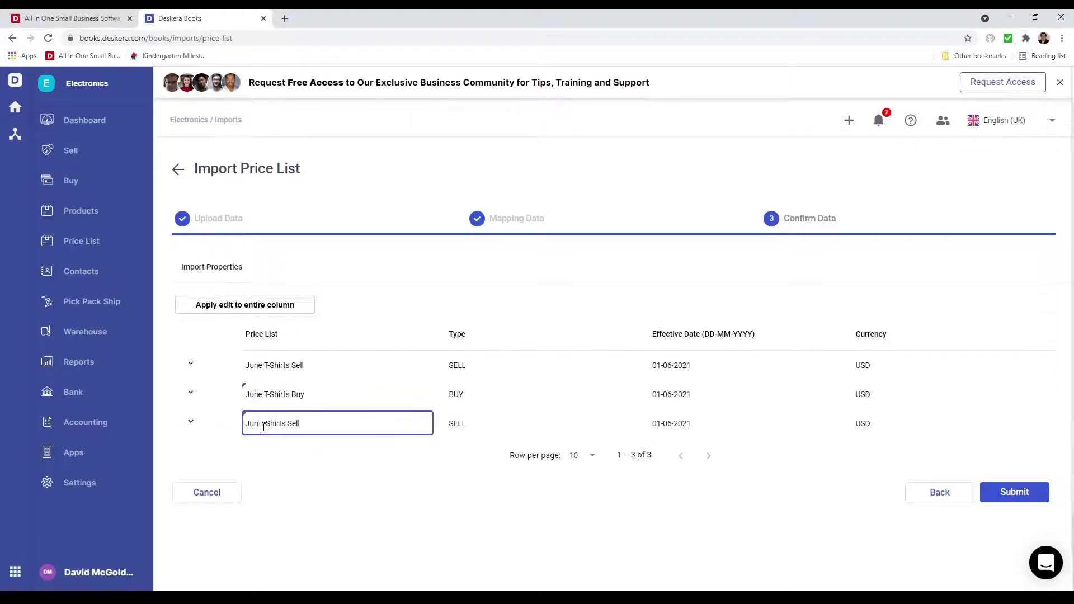
type("ly")
Change the July T-Shirts Sell effective date to 01-07-2021 and expand June T-Shirts Sell's prices
left_click(751, 424)
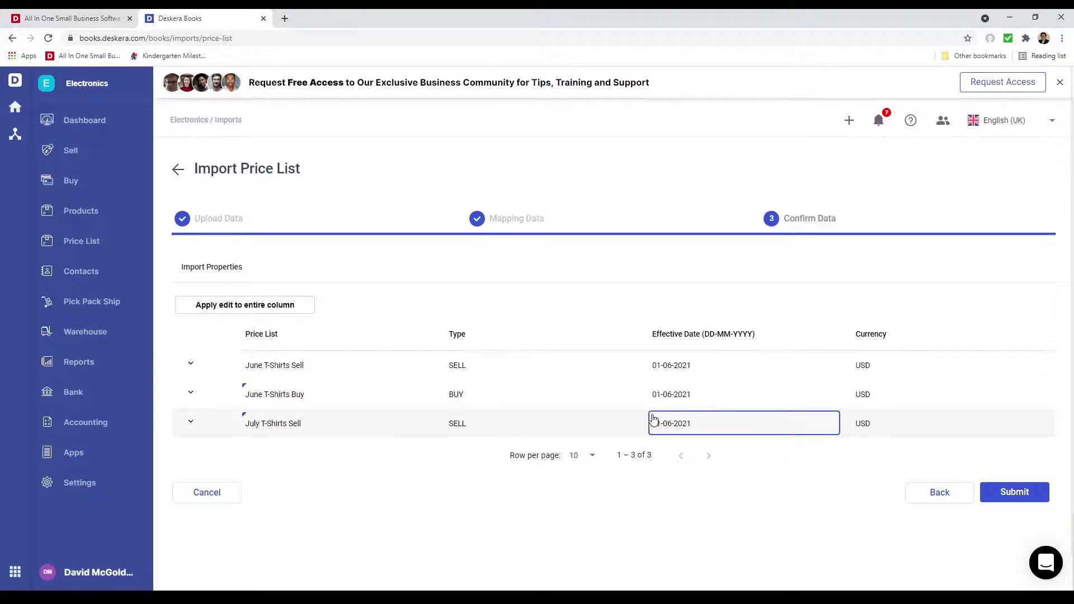
key("Left")
key("Left")
key("Left")
key("Left")
key("Left")
key("BackSpace")
type("7")
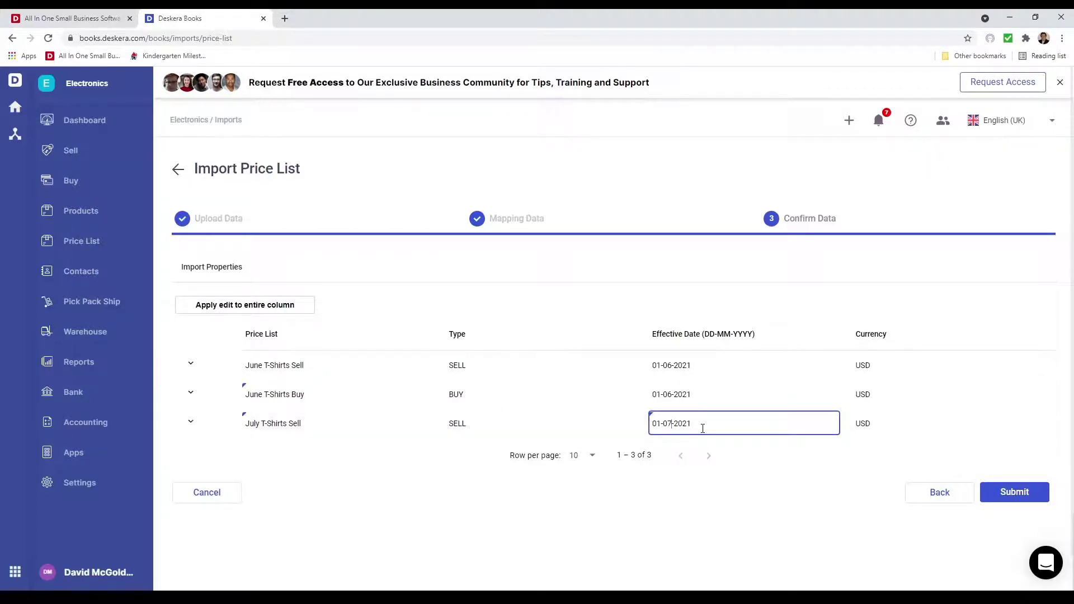
left_click(538, 514)
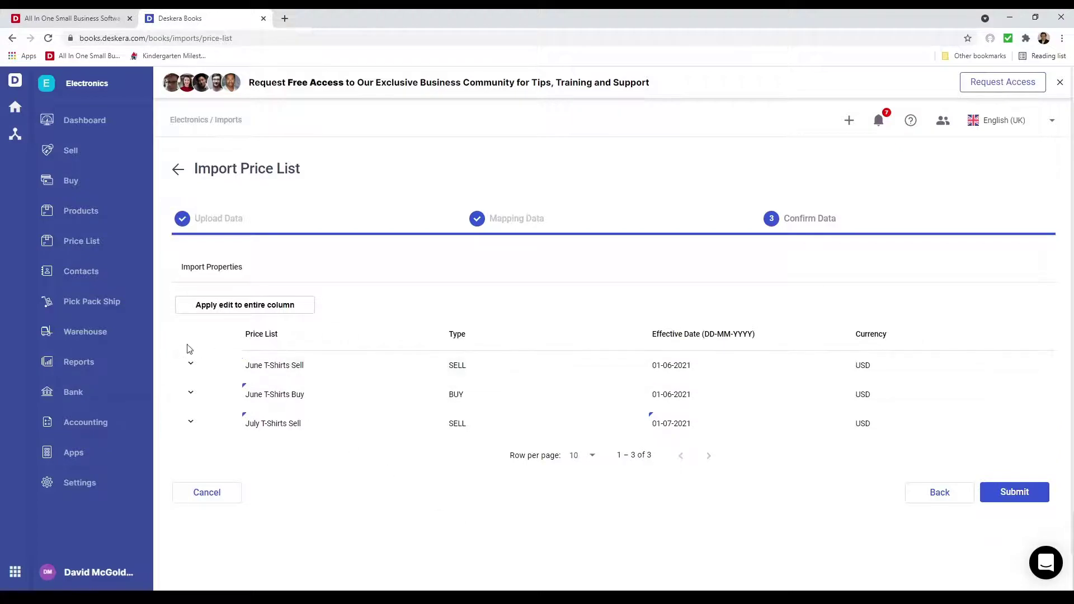
left_click(193, 369)
Review June T-Shirts Sell's product prices, collapse them, and submit all three imported price lists
scroll(379, 496, "down", 3)
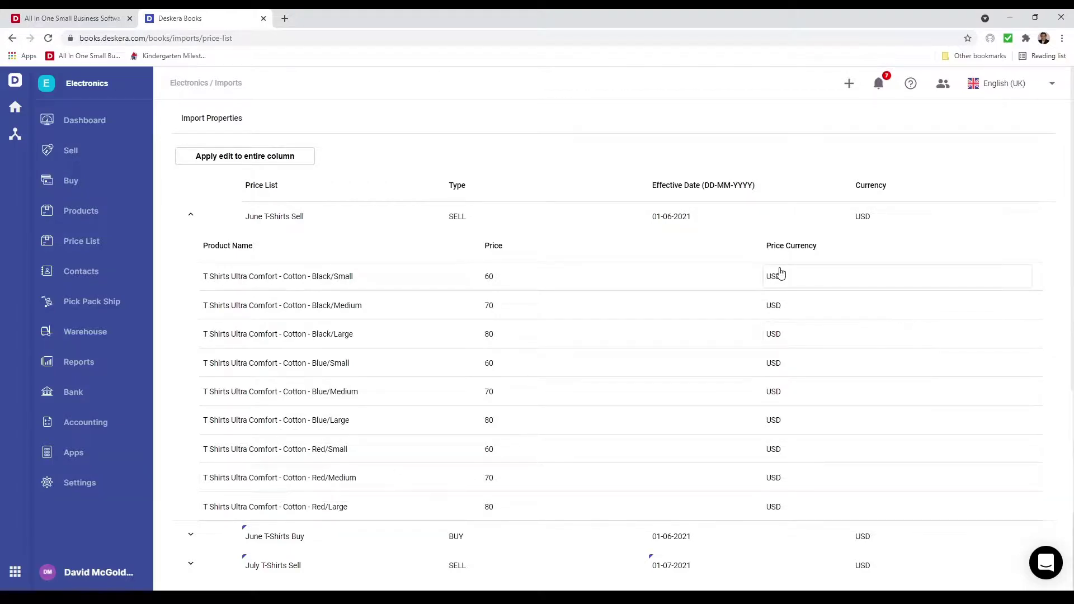
left_click(528, 277)
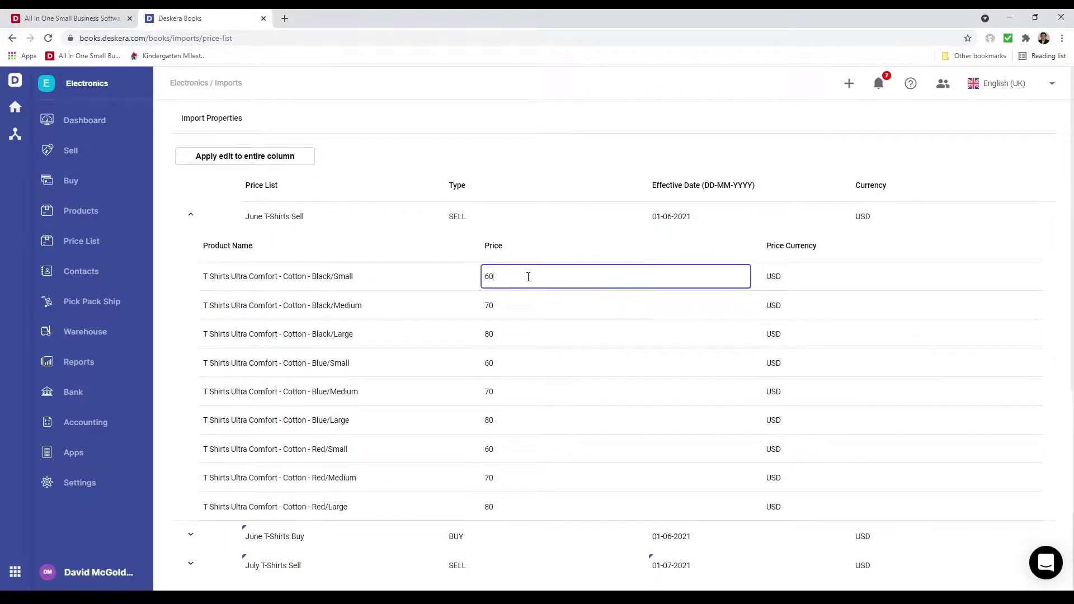
left_click(557, 263)
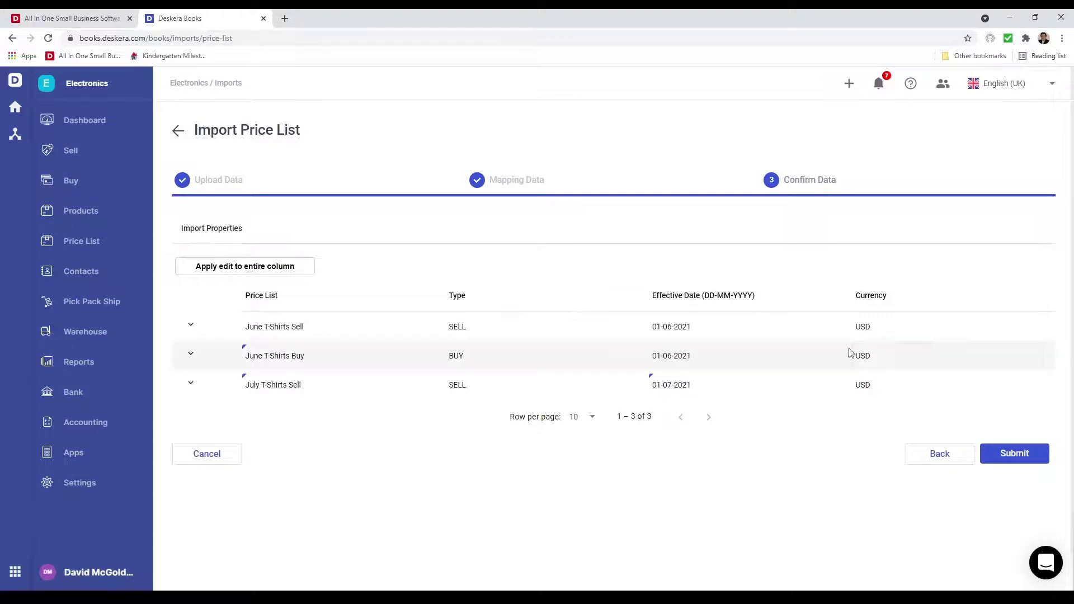
left_click(1022, 464)
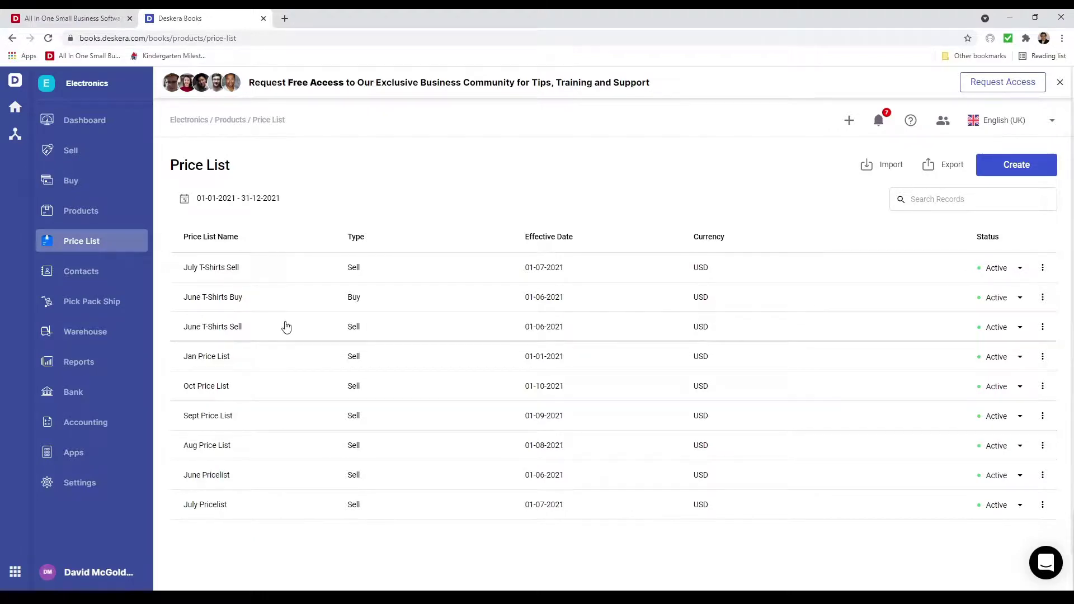
left_click(1041, 270)
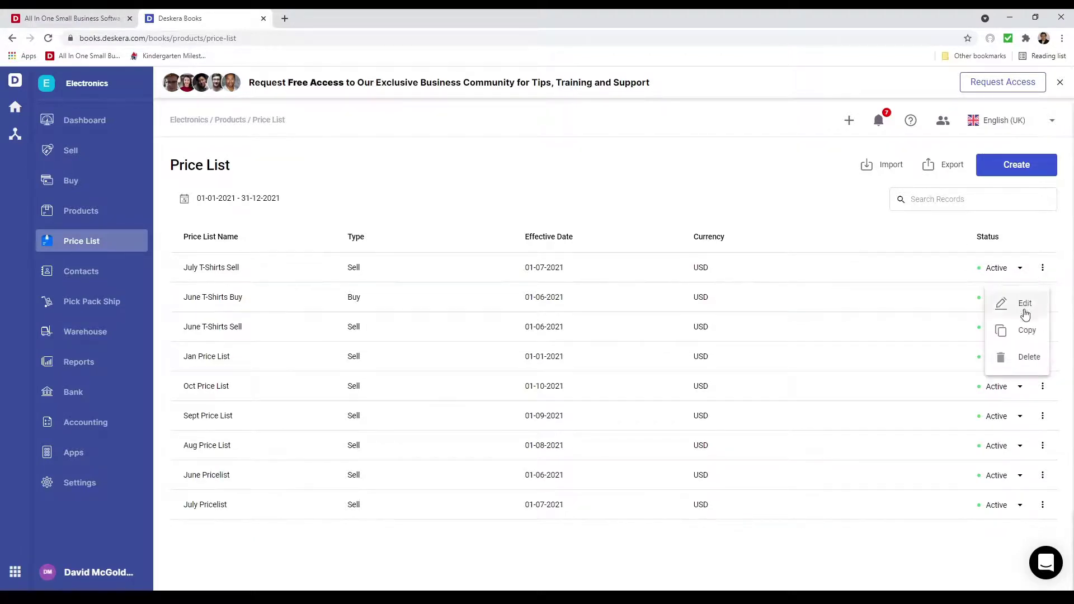
Copy July T-Shirts Sell as 'Aug T-Shirt Price List', type Sell, USD, effective 01-08-2021, and save
left_click(1023, 328)
left_click(233, 214)
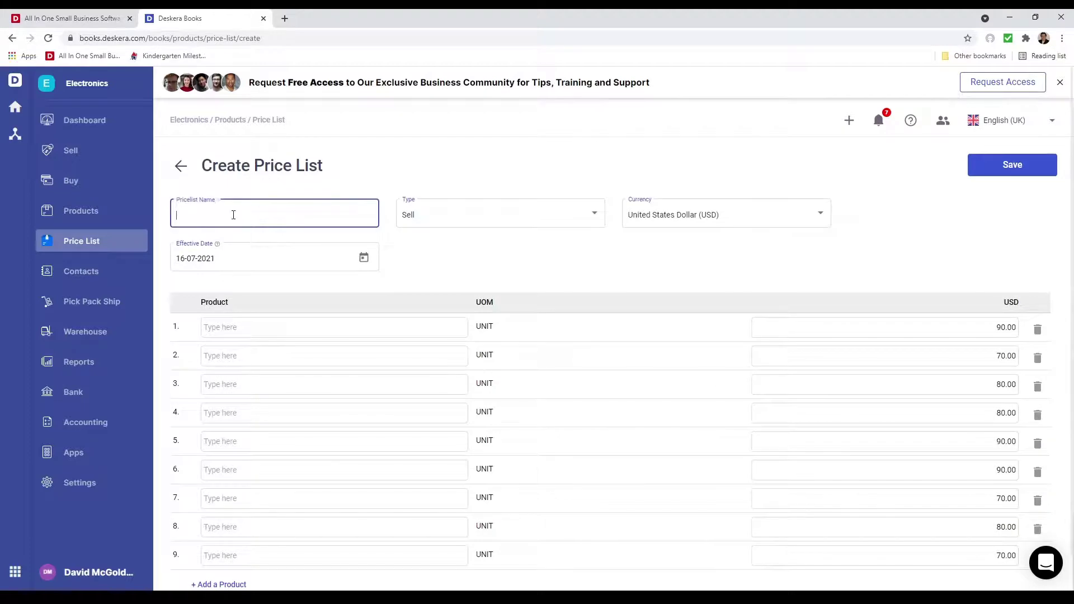
type("Aug")
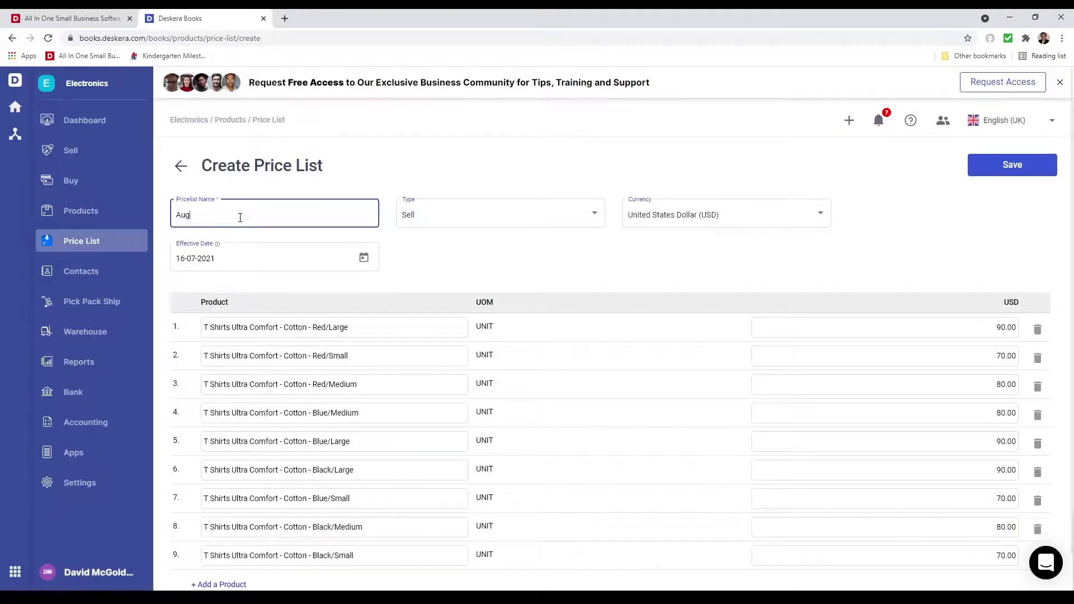
type(" T-Shirt Price List")
left_click(475, 216)
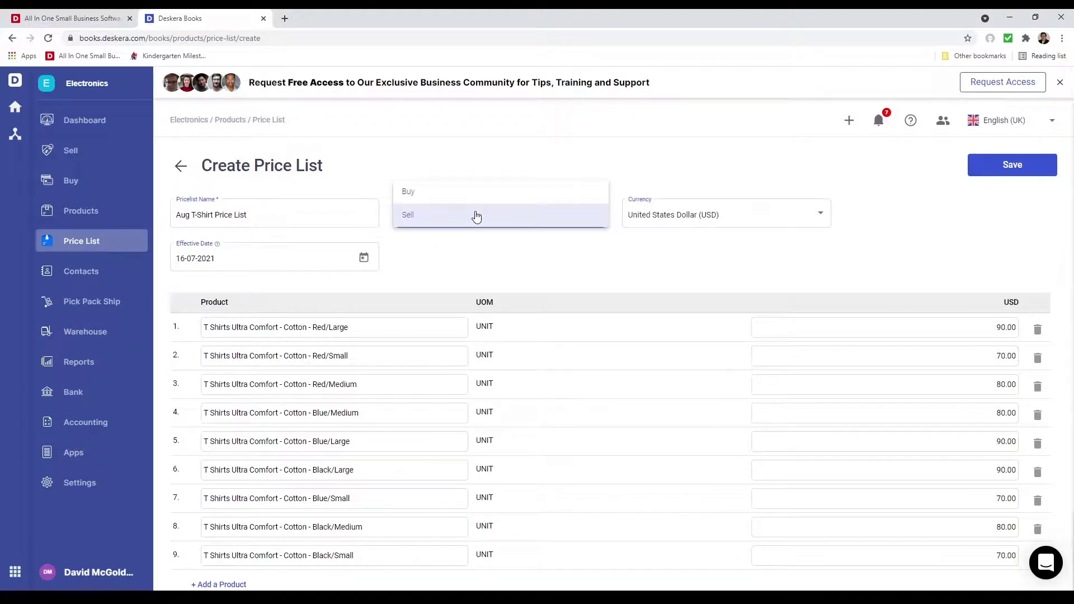
left_click(475, 215)
left_click(798, 219)
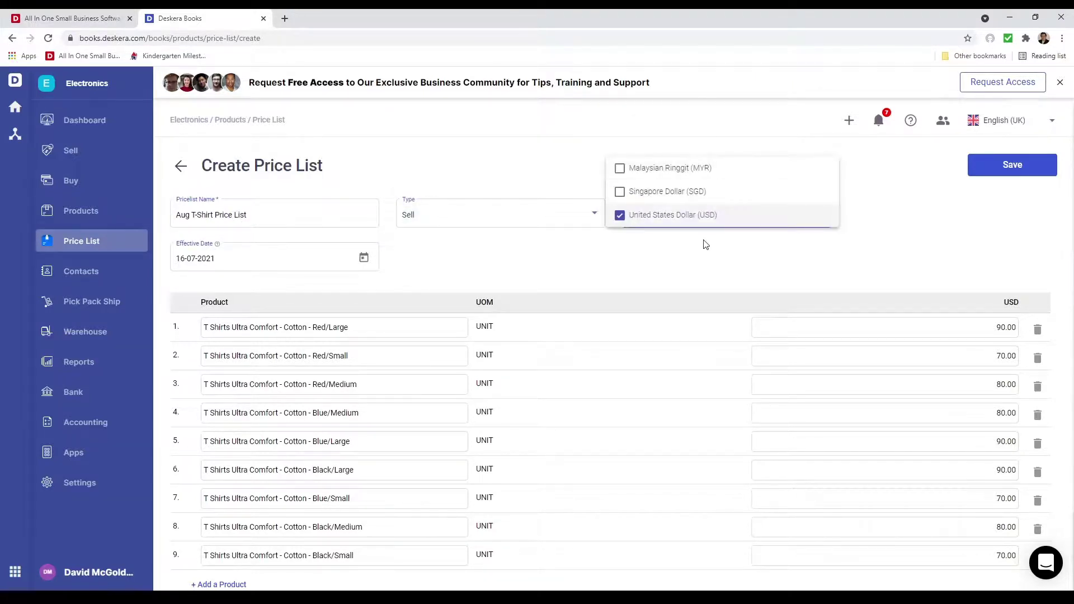
left_click(593, 264)
left_click(363, 257)
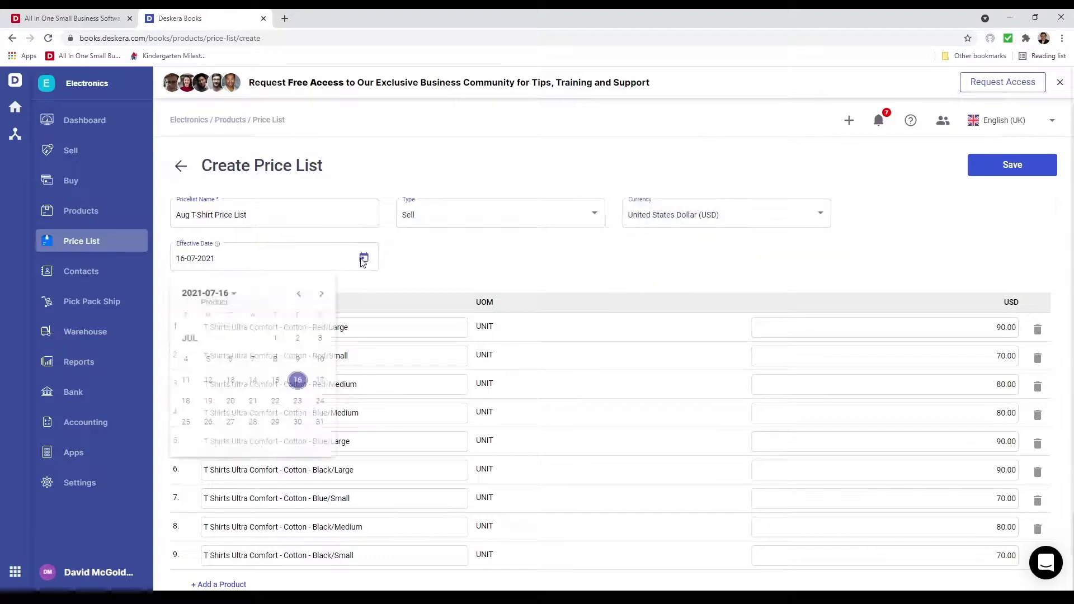
left_click(322, 297)
left_click(187, 365)
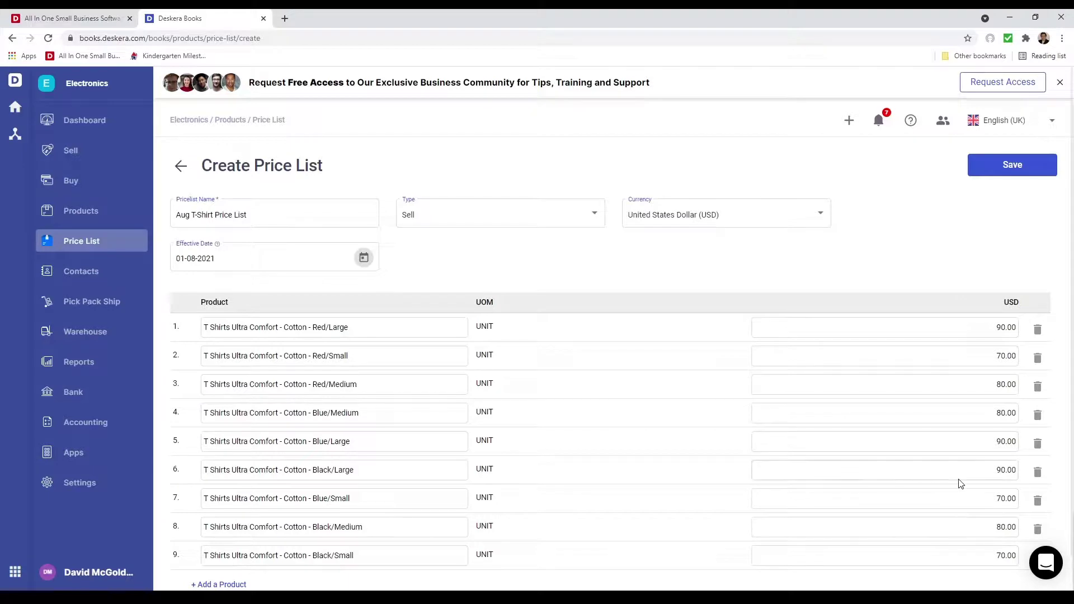
left_click(1000, 173)
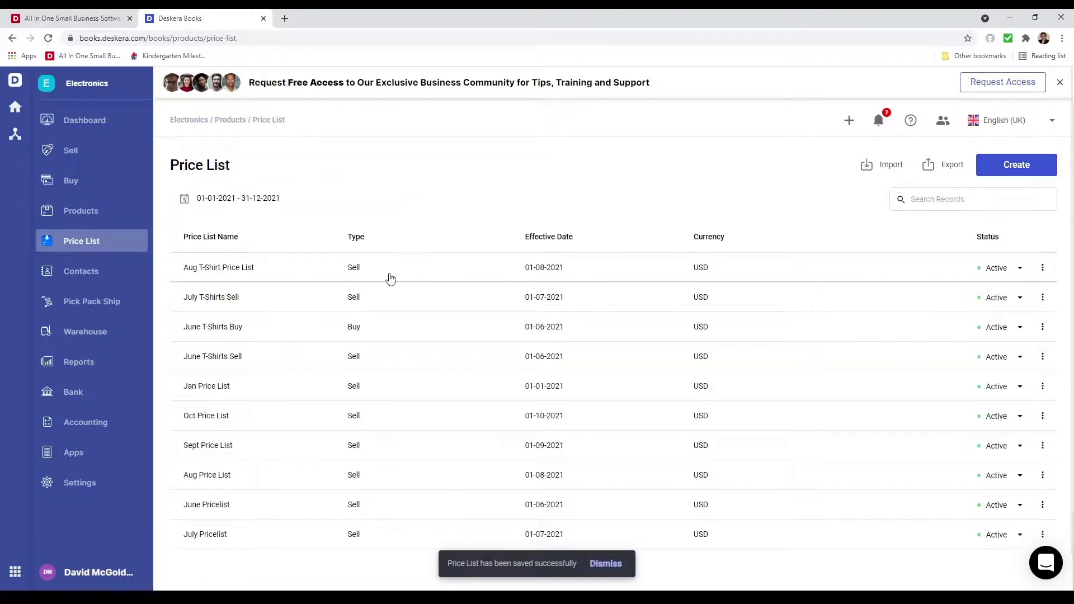
Edit Aug T-Shirt Price List and bring up the Update Price List percentage-change dialog
left_click(1042, 268)
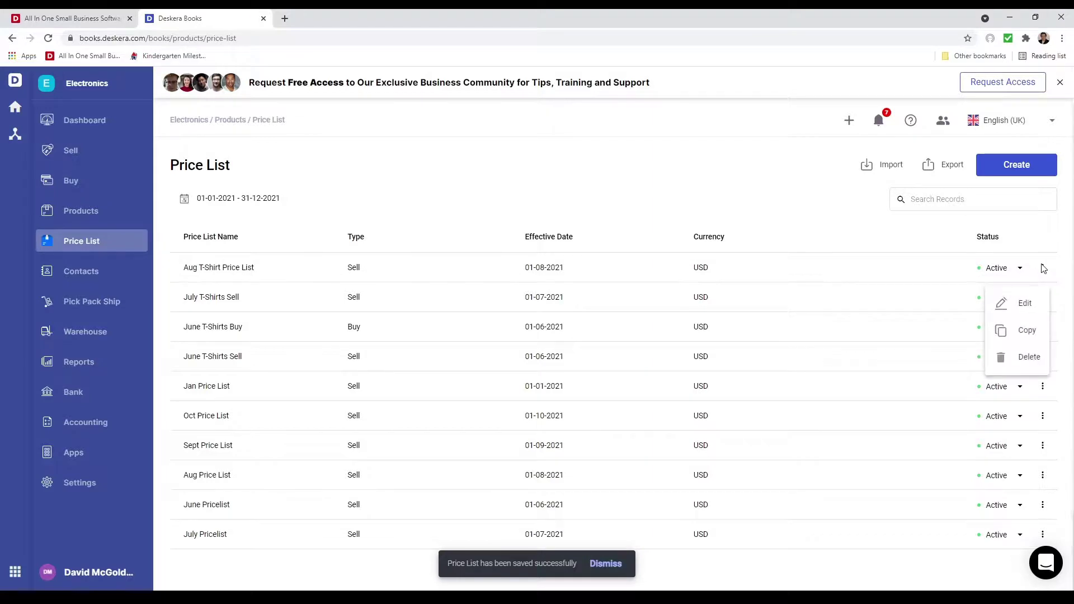
left_click(1035, 302)
left_click(898, 165)
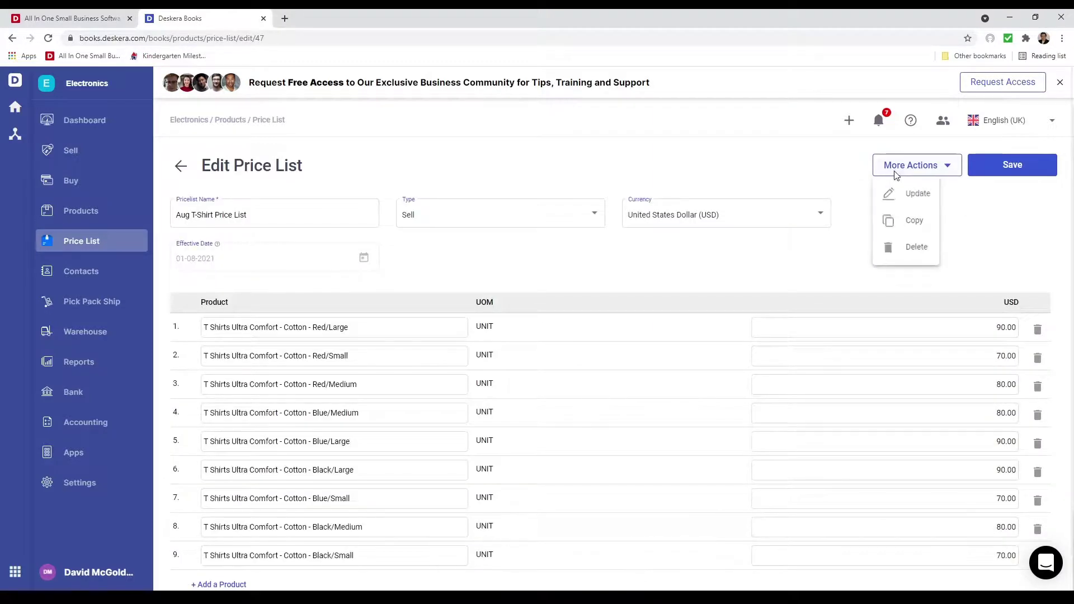
left_click(917, 196)
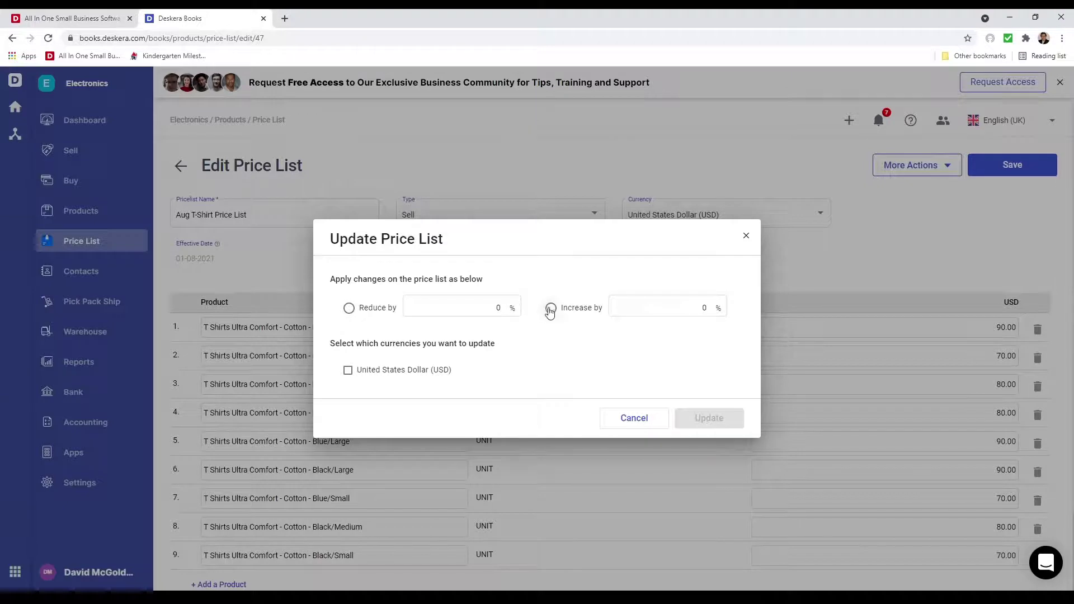
Increase all USD prices in Aug T-Shirt Price List by 10% (to 77, 88, 99) and save
left_click(710, 308)
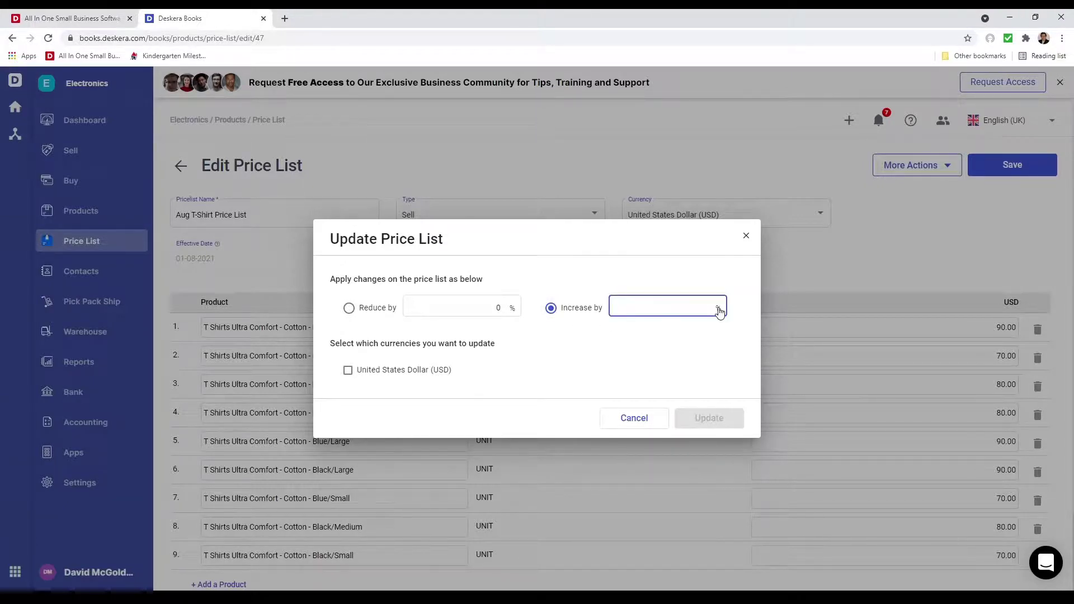
type("10")
left_click(699, 378)
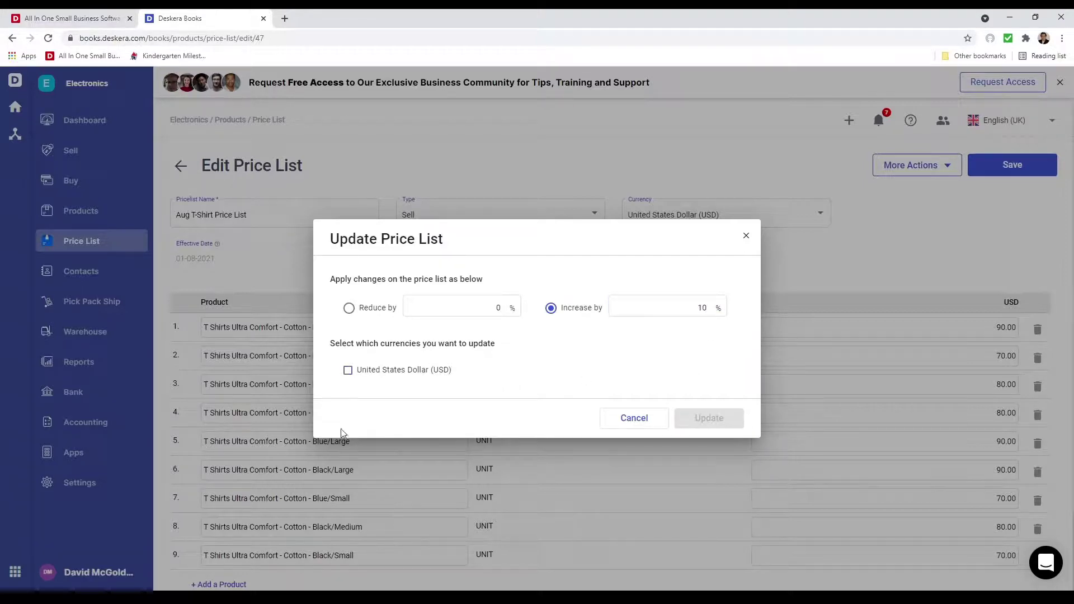
left_click(348, 370)
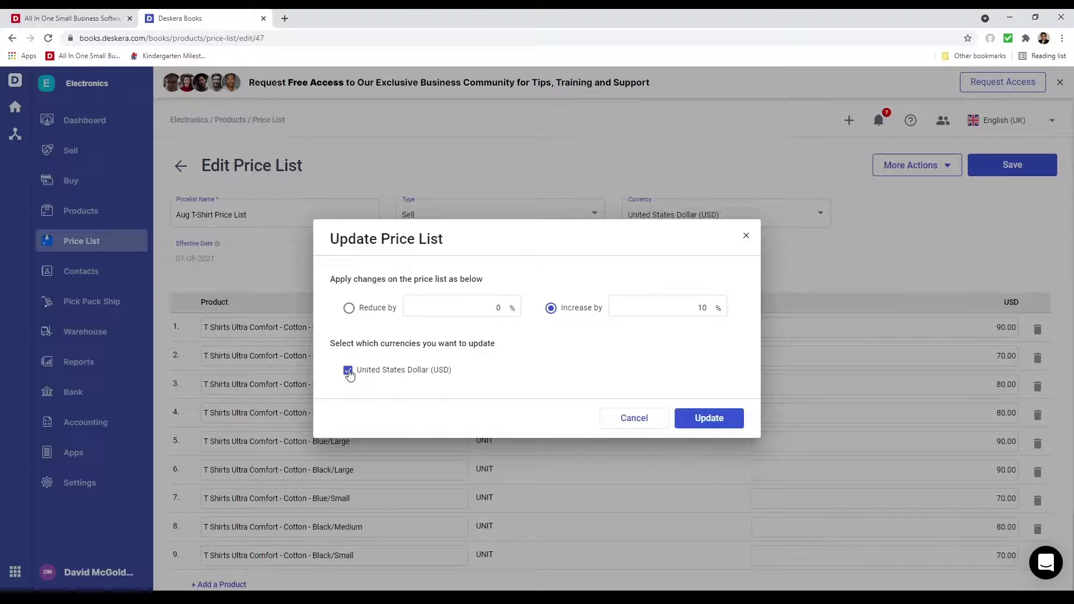
left_click(709, 418)
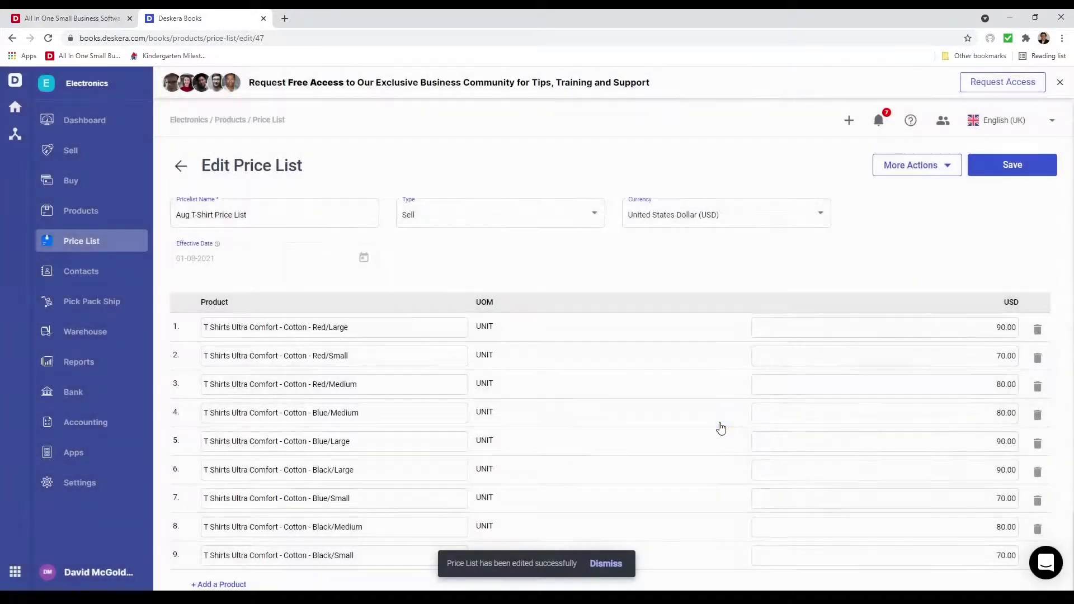
scroll(903, 357, "down", 1)
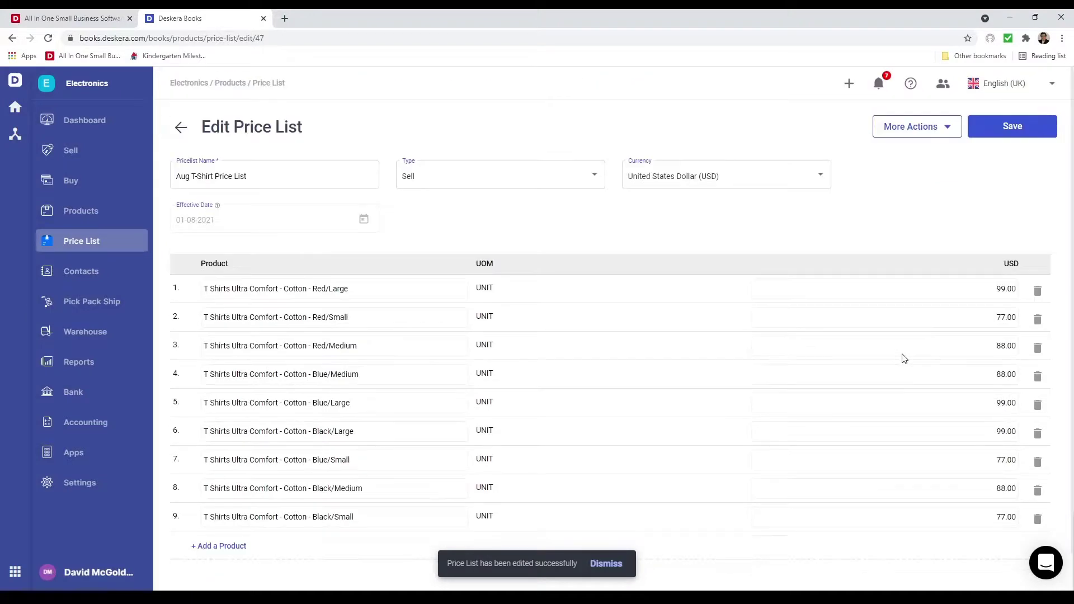
scroll(957, 458, "up", 1)
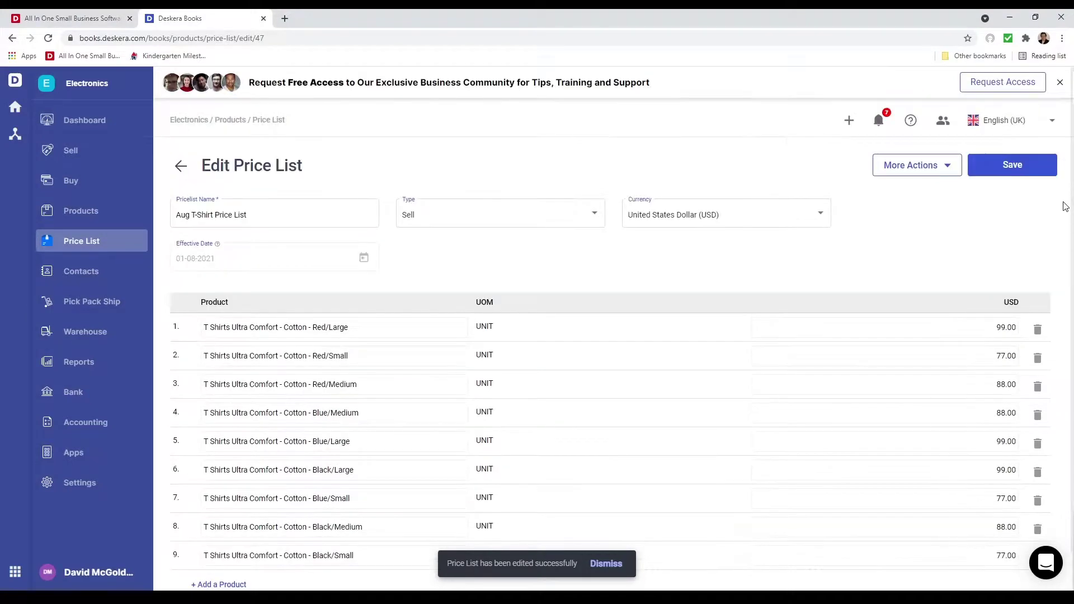
left_click(1036, 172)
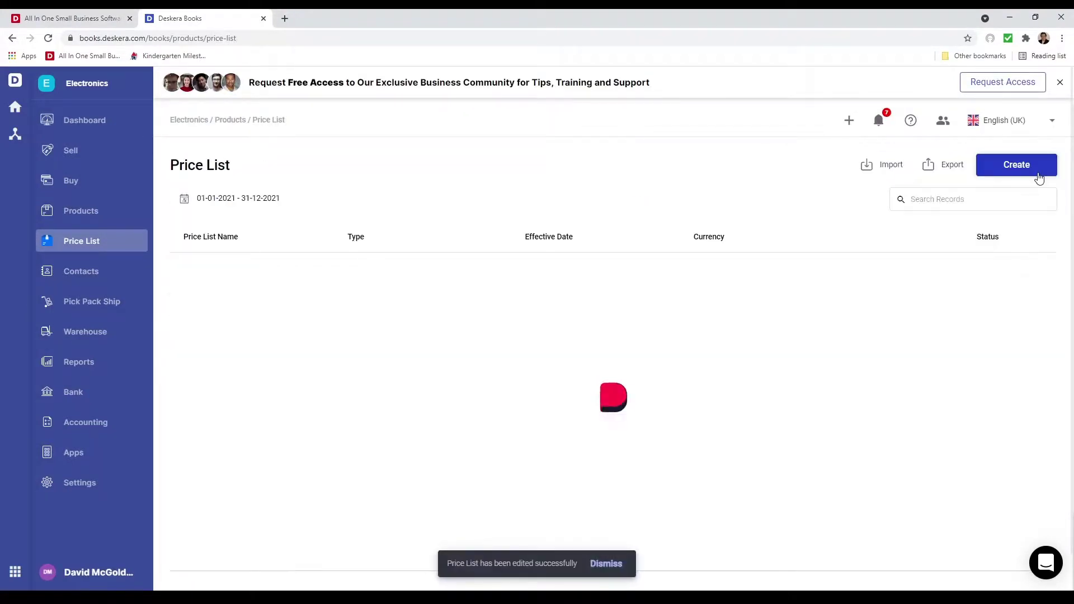
Start a new sales invoice and select the existing customer as its contact
left_click(93, 155)
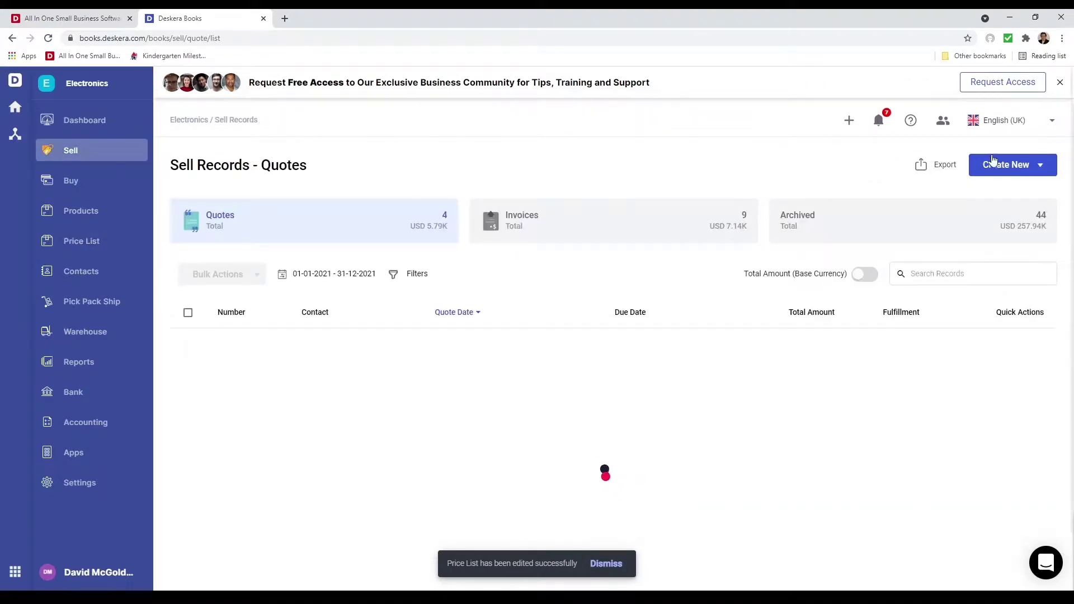
left_click(1032, 163)
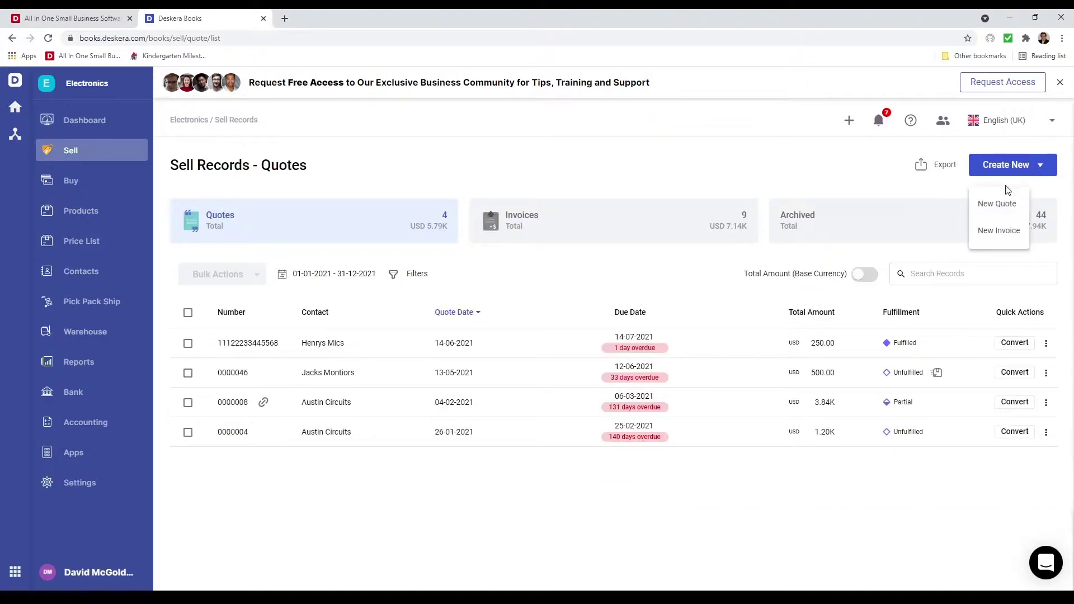
left_click(999, 231)
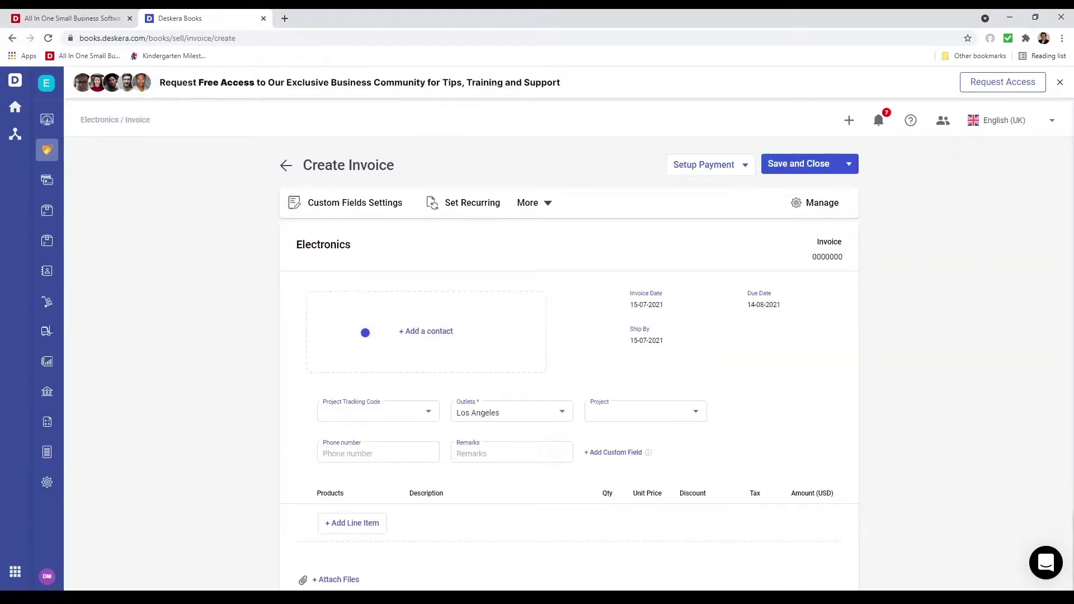
left_click(490, 332)
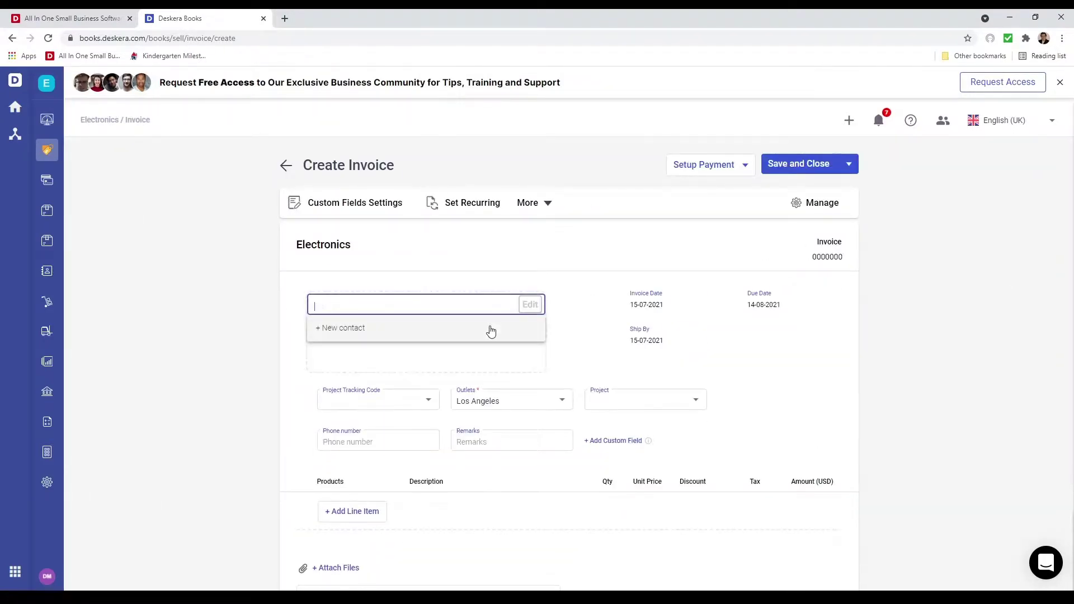
left_click(441, 379)
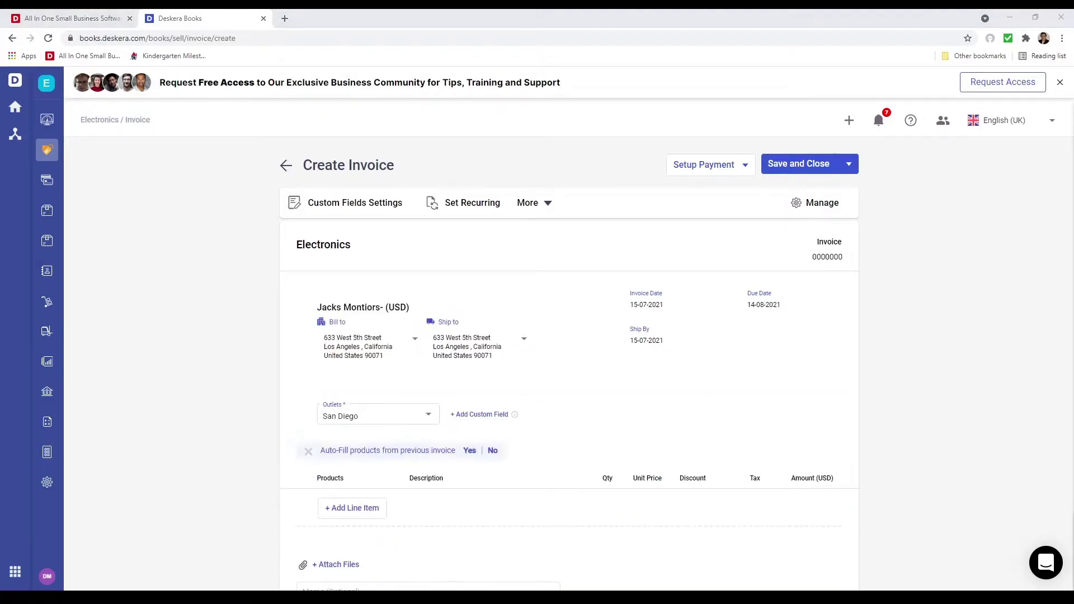
Add one Monitor line item to the invoice, priced at 500.00
scroll(361, 493, "down", 1)
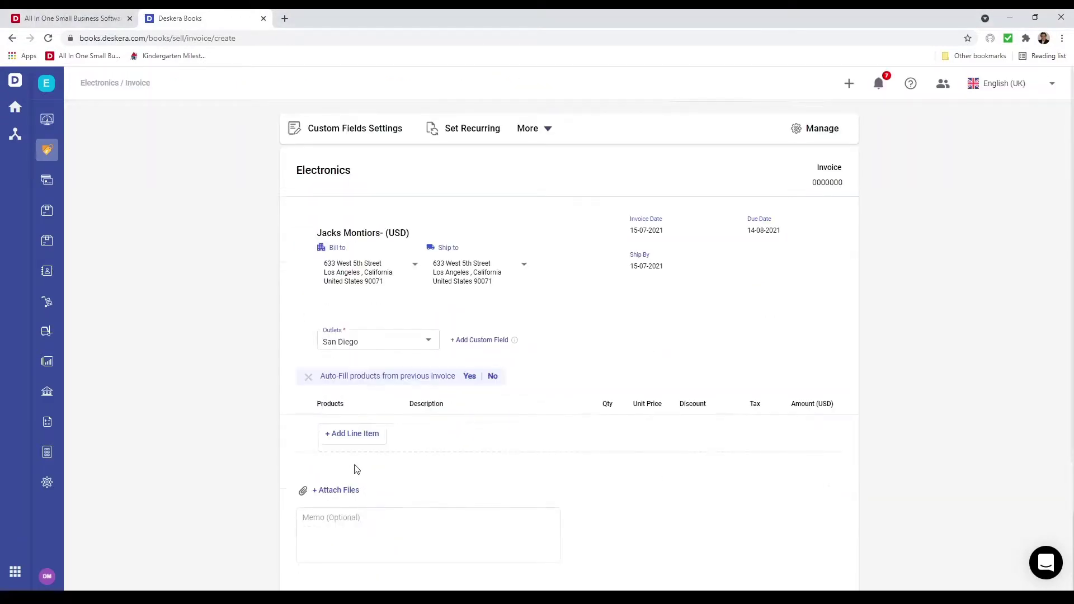
left_click(350, 434)
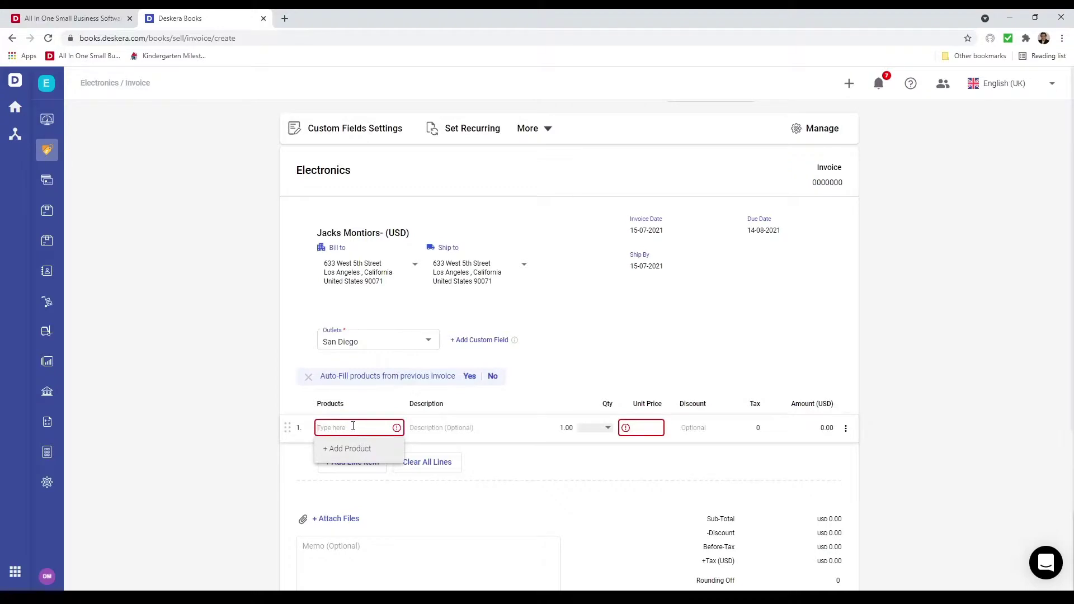
type("Mon")
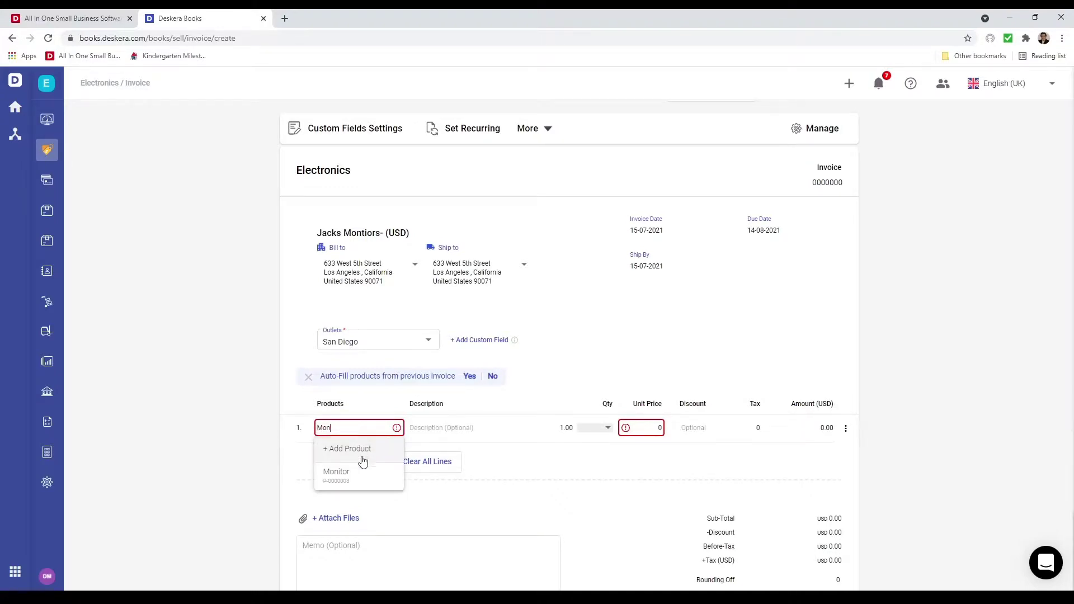
left_click(358, 471)
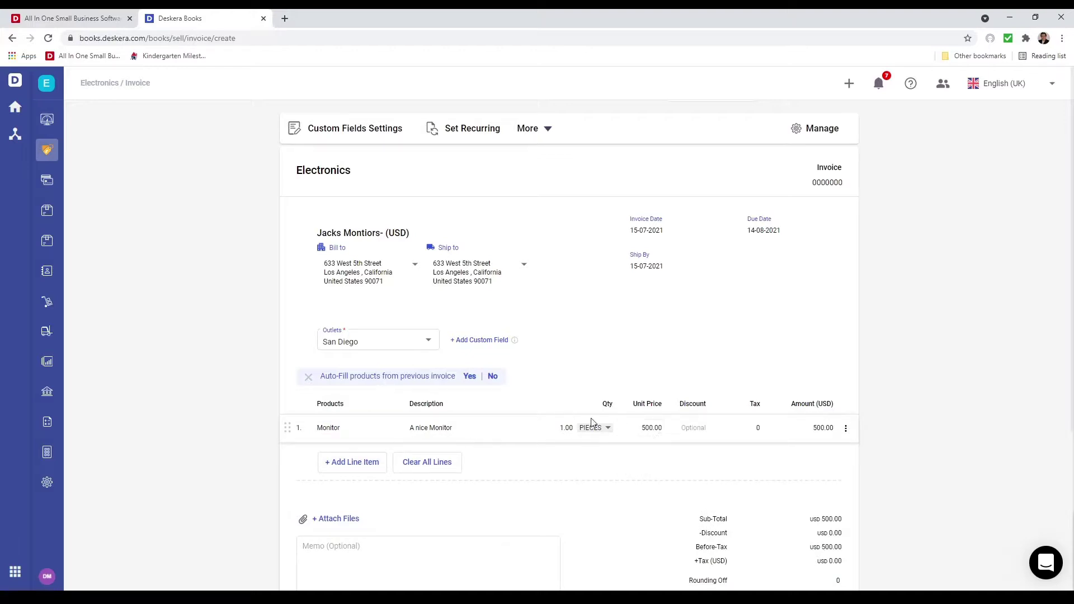
Try invoice dates of 1 June 2021 and then 1 May 2021
left_click(709, 231)
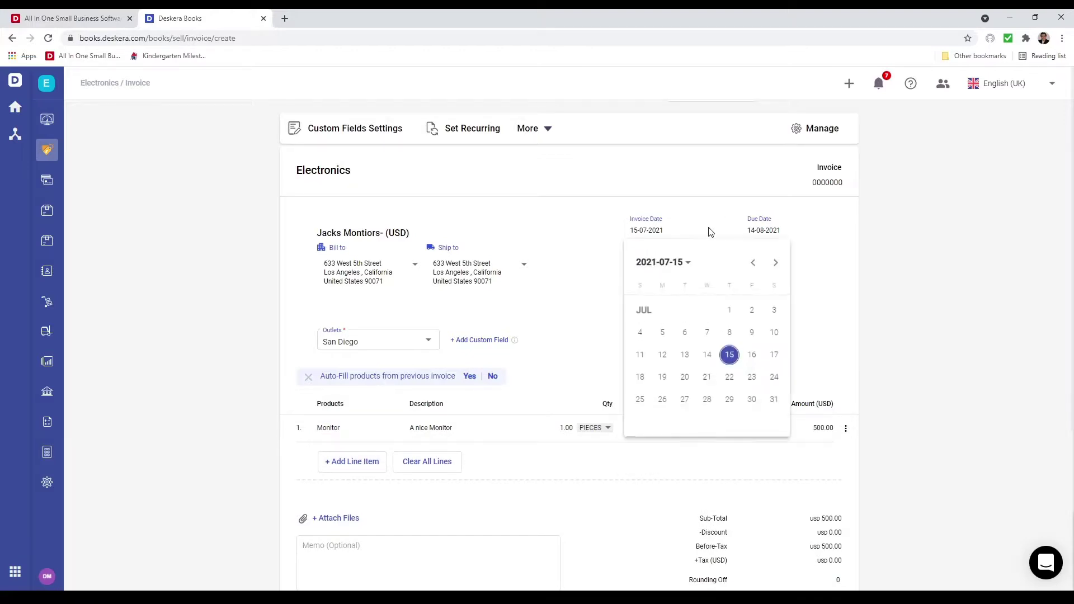
left_click(752, 263)
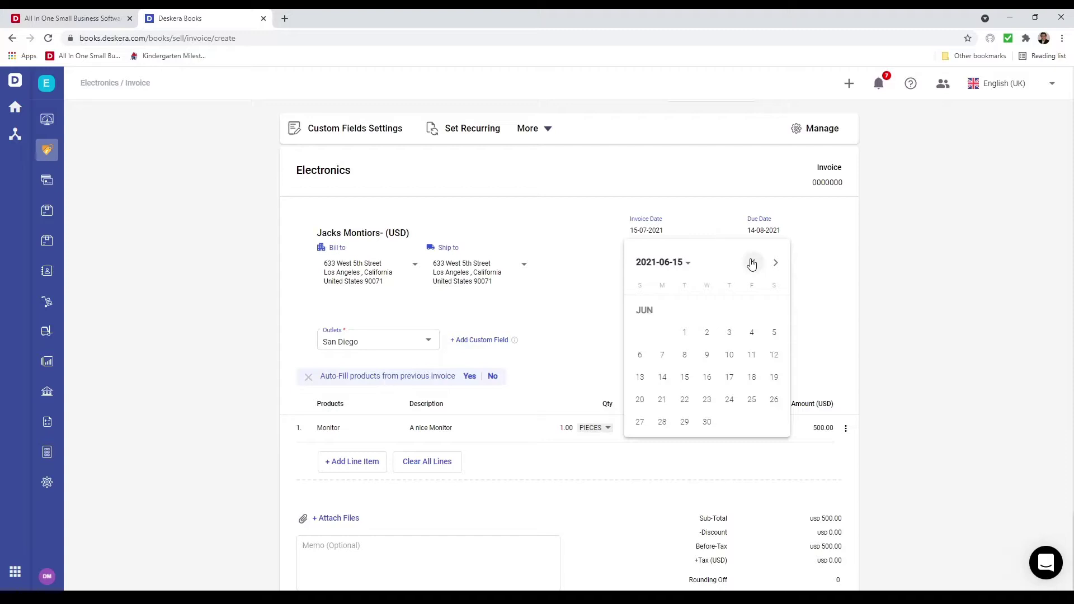
left_click(682, 333)
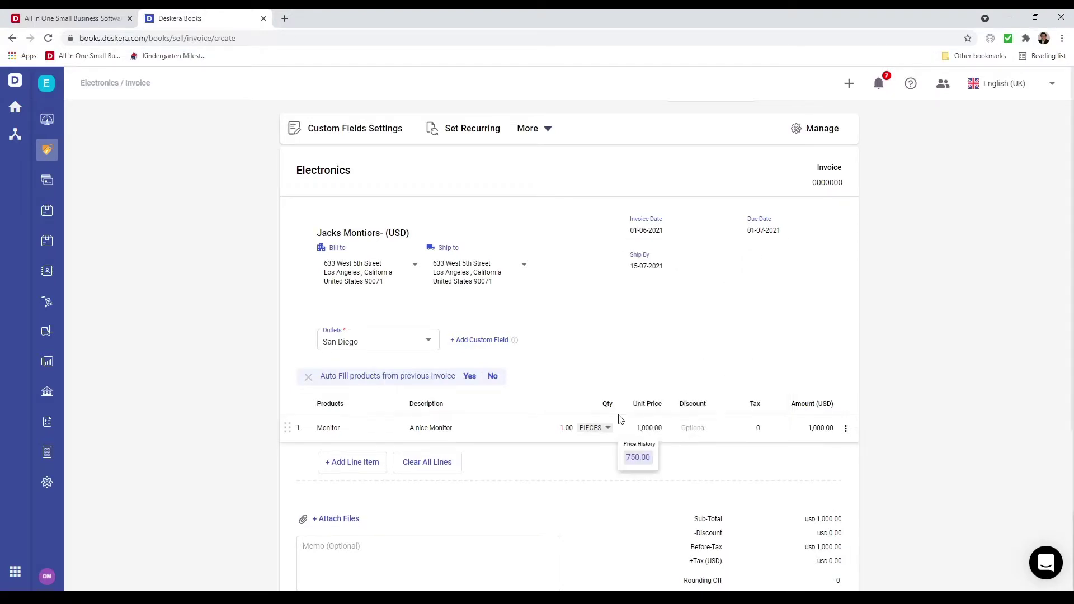
left_click(709, 231)
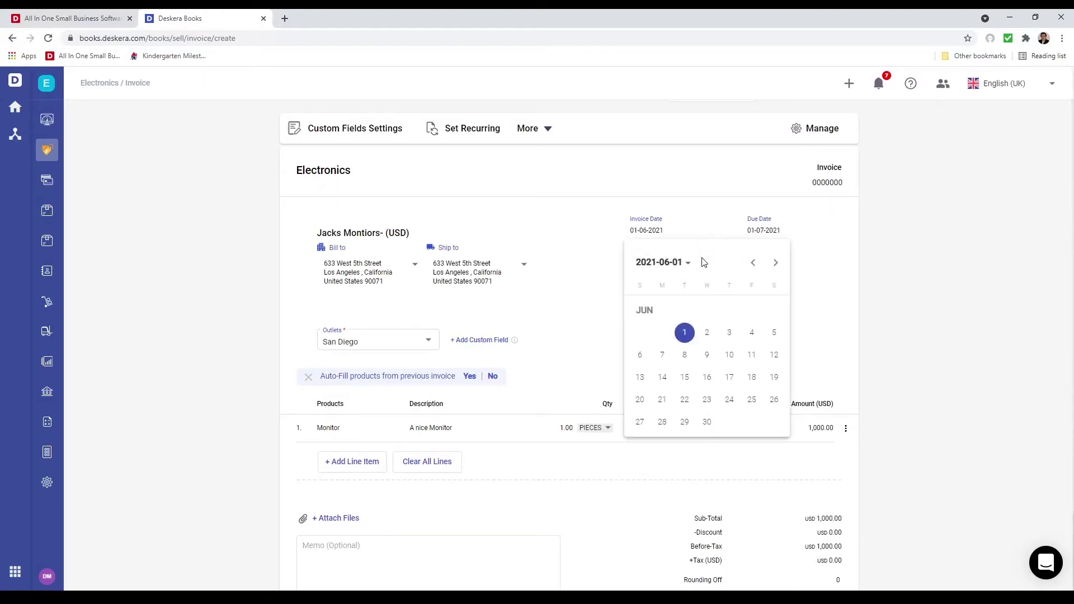
left_click(754, 265)
left_click(773, 311)
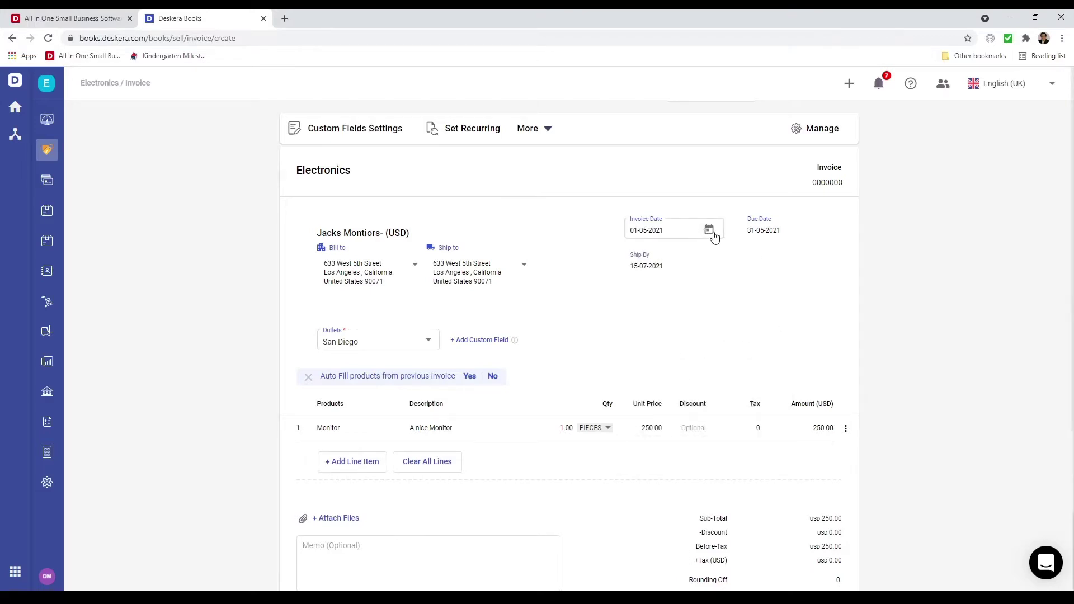
Set the invoice date to 11-08-2021 so the Monitor reprices to 750.00 USD
left_click(709, 231)
left_click(775, 264)
left_click(775, 264)
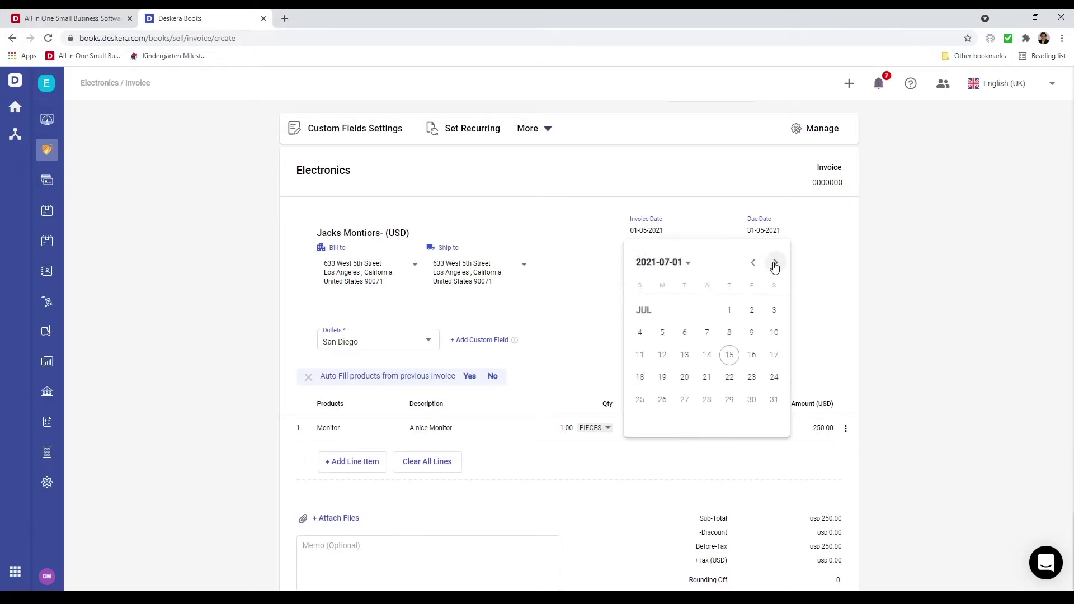
left_click(775, 264)
left_click(706, 357)
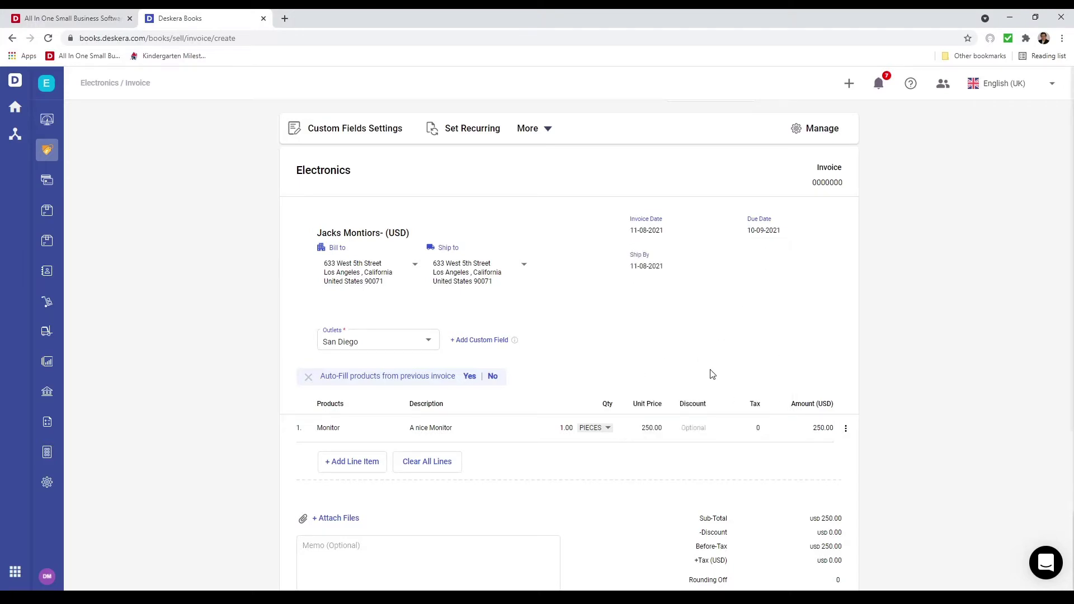
left_click(710, 232)
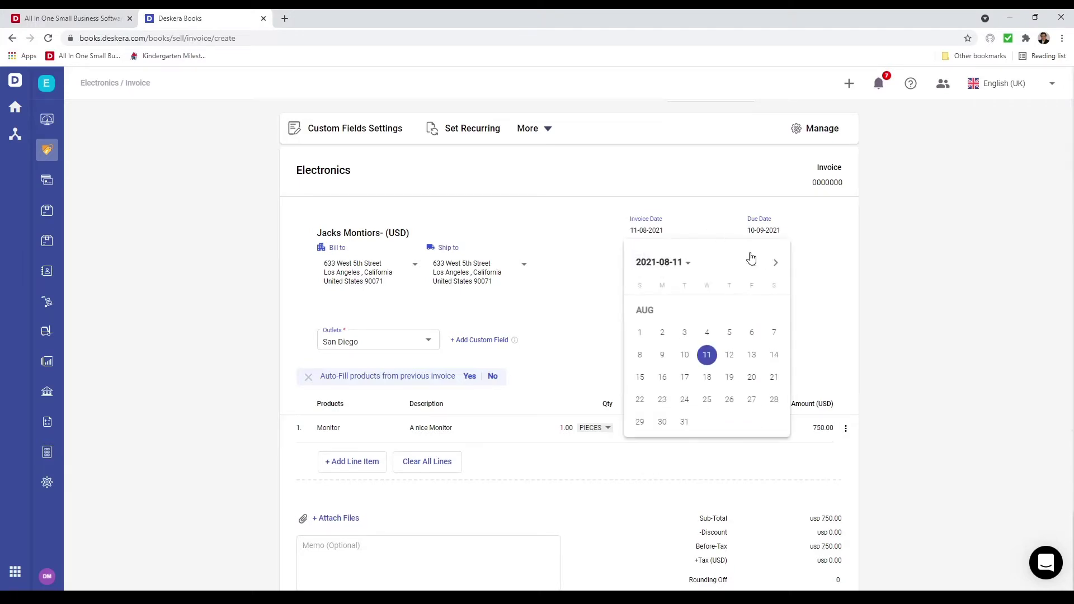
left_click(775, 264)
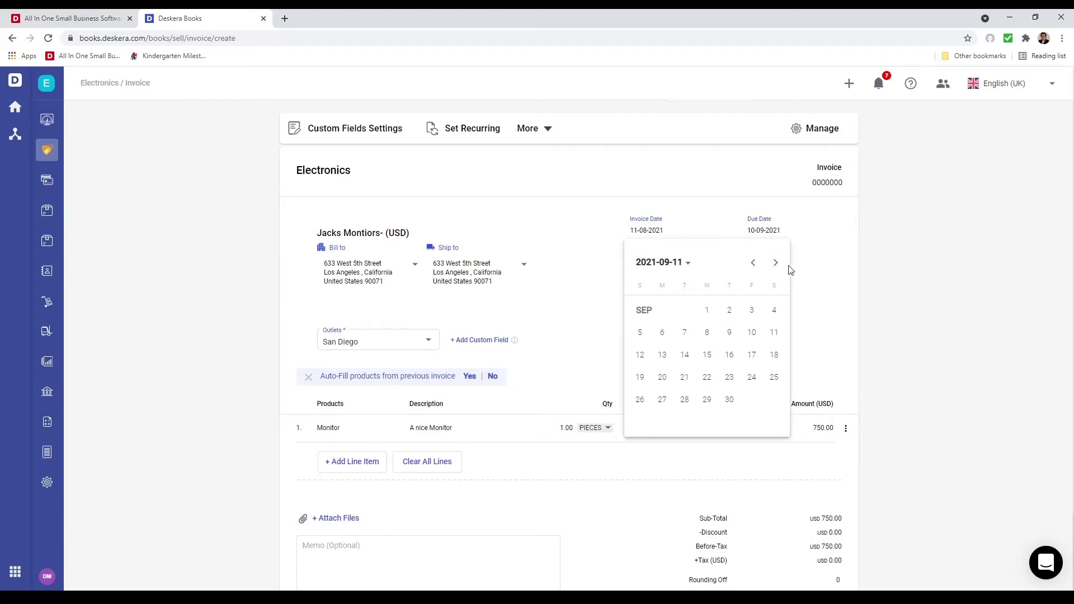